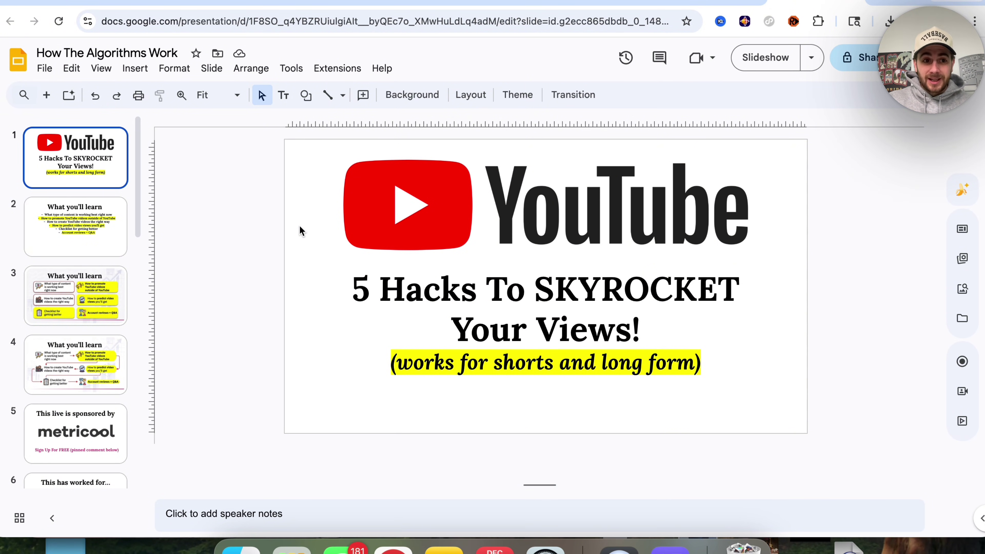
- Generate a beautified version of the bulleted "What you'll learn" slide (slide 2)
left_click(89, 224)
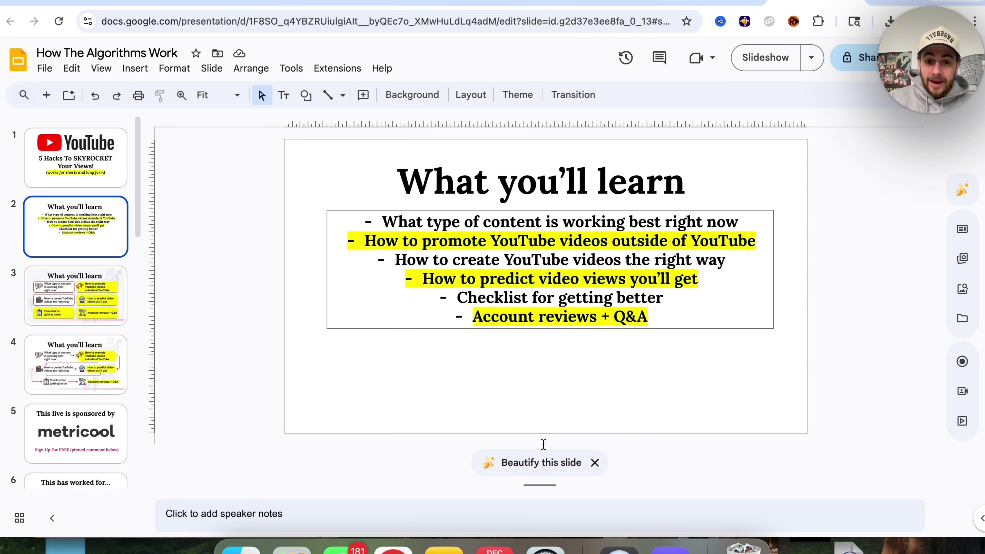
left_click(519, 464)
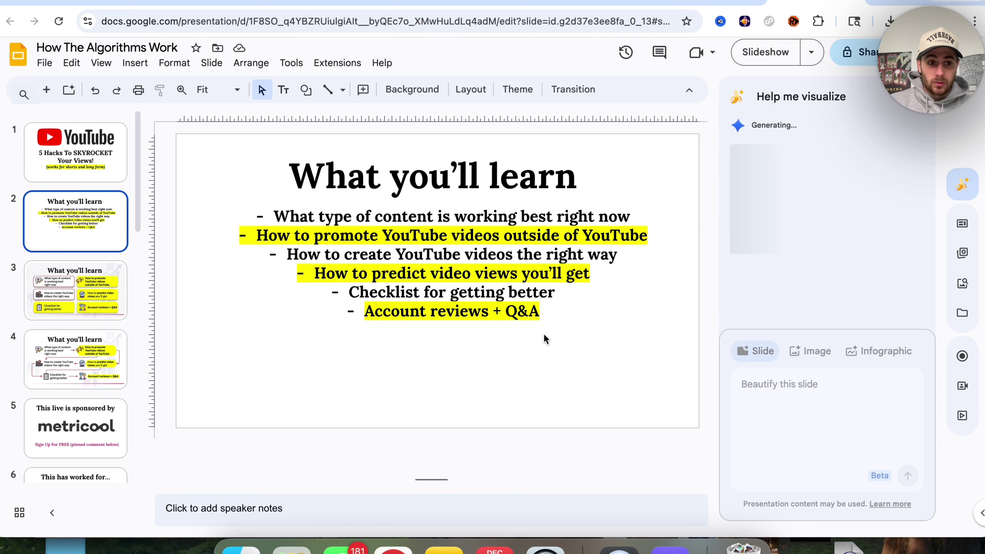
- Compare the original bulleted "What you'll learn" slide with the redesigned versions on slides 3 and 4
left_click(76, 288)
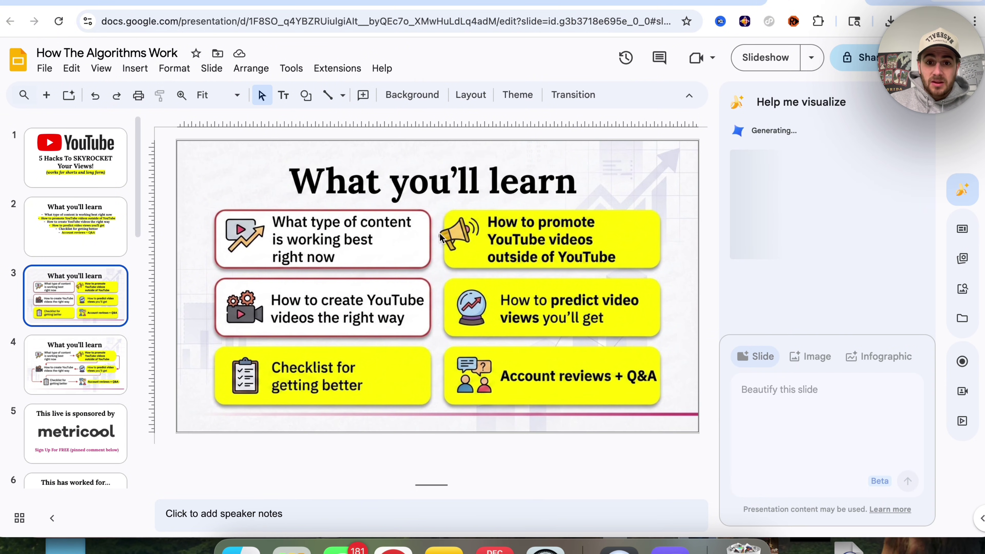
left_click(686, 234)
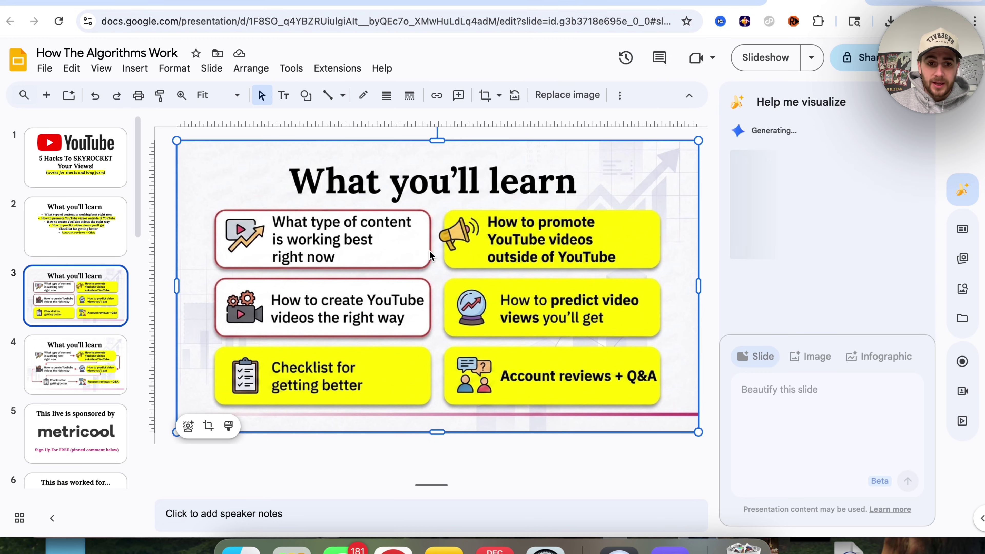
left_click(74, 234)
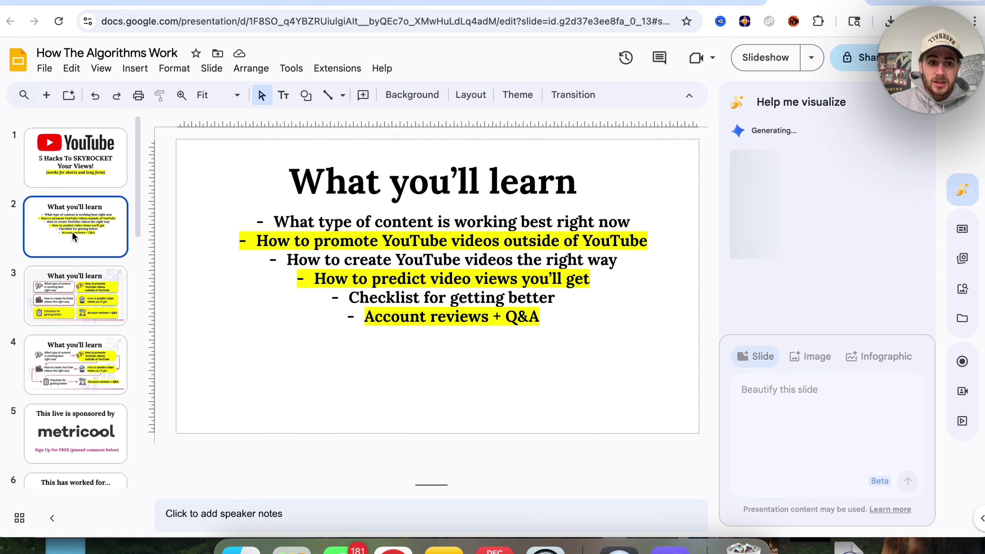
left_click(71, 302)
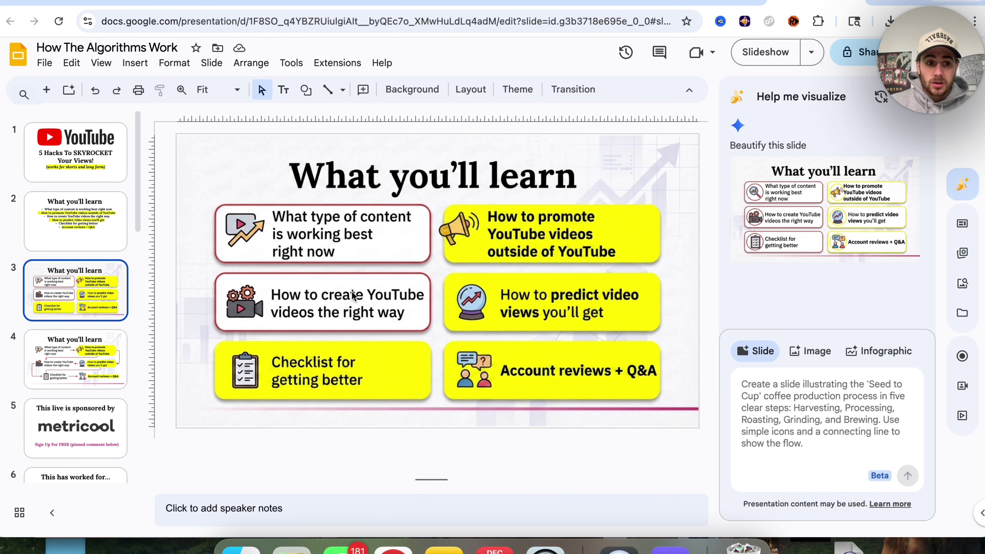
key("Down")
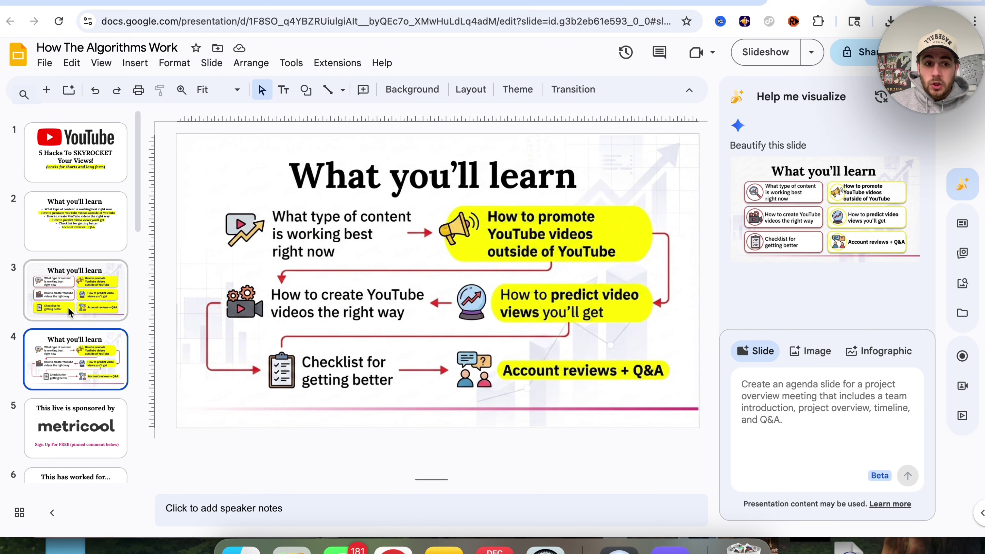
left_click(81, 215)
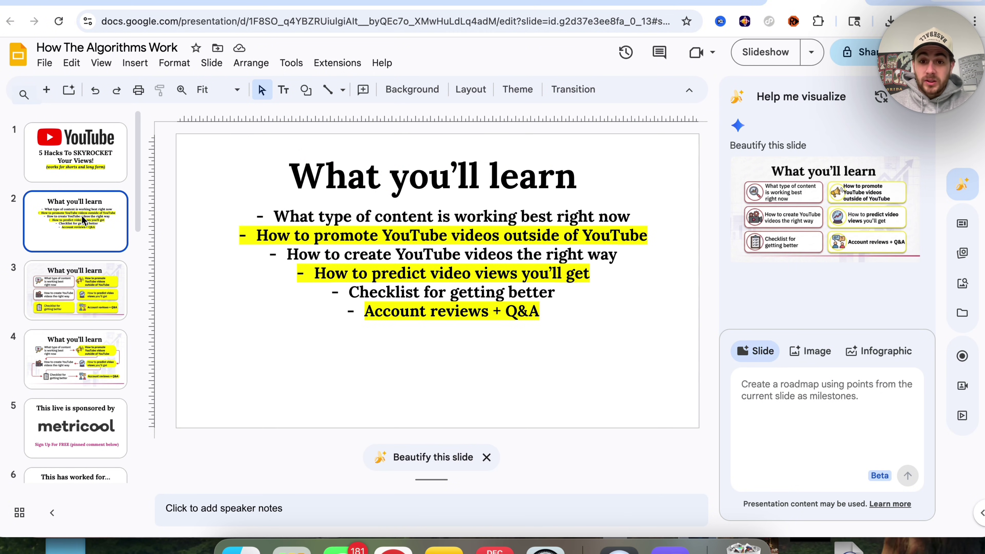
key("Down")
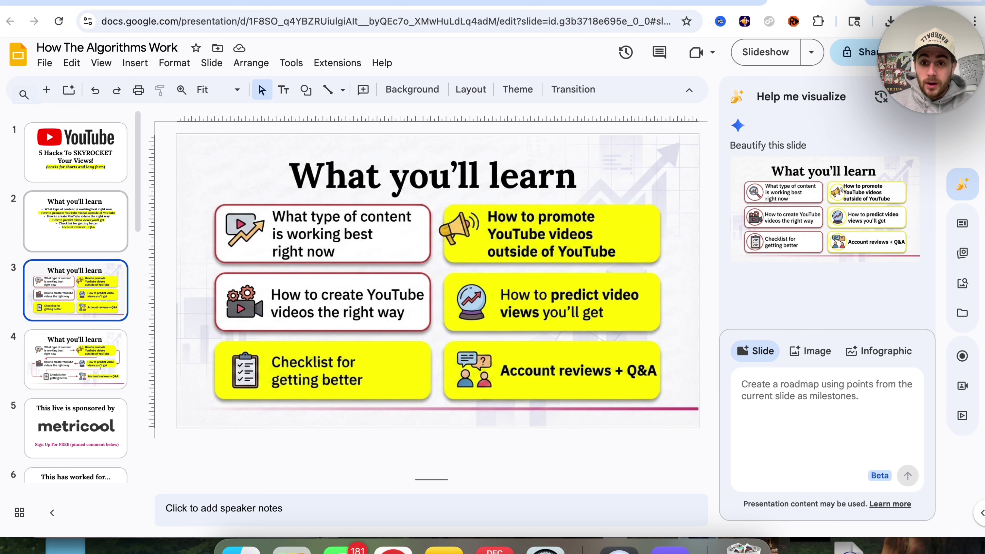
key("Down")
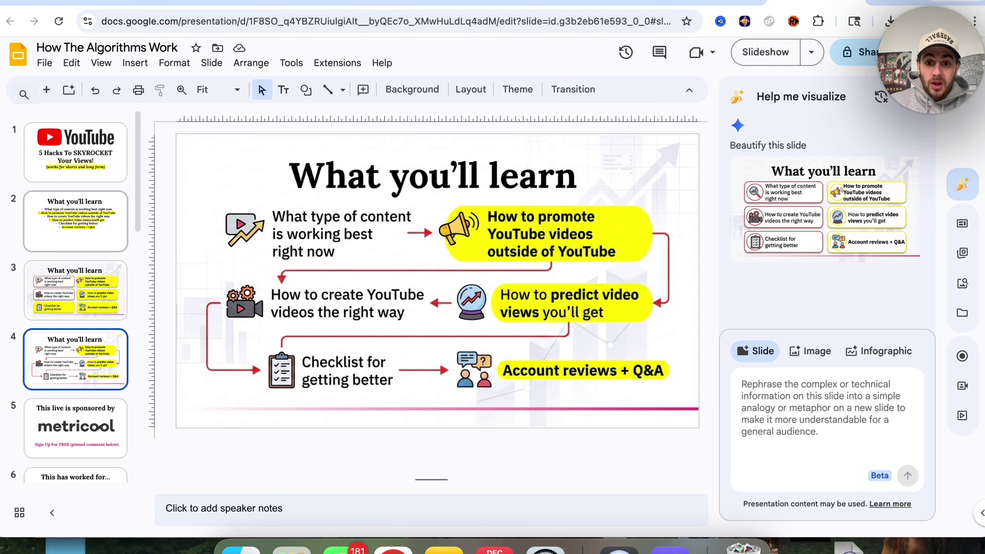
- Switch to the Google Labs home page and examine its featured and recommended AI experiments
mouse_move(890, 218)
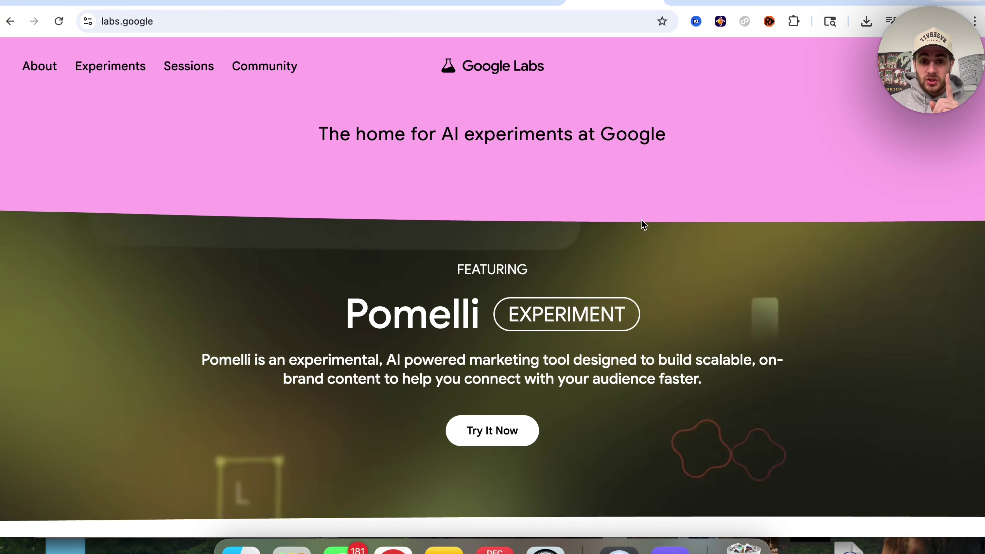
scroll(334, 239, "down", 15)
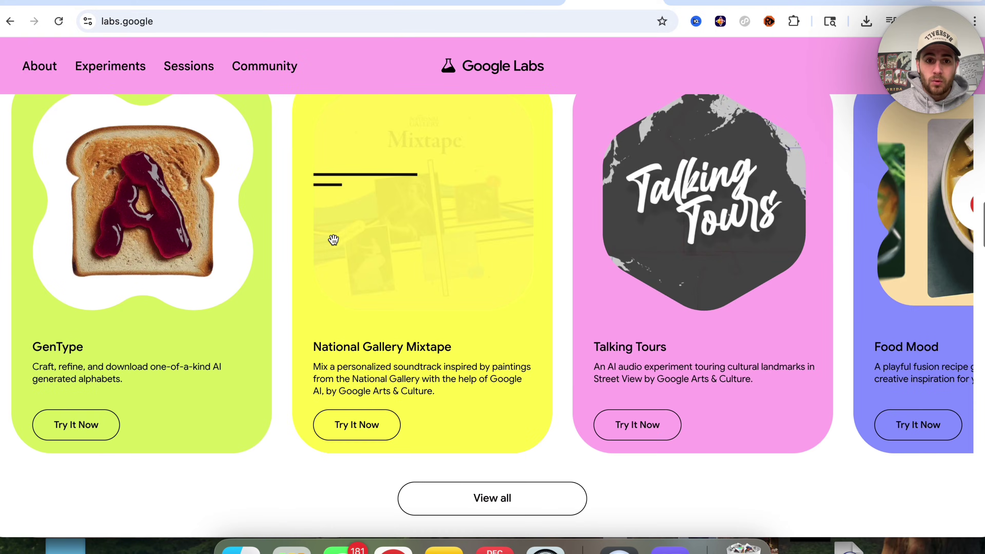
scroll(271, 101, "up", 2)
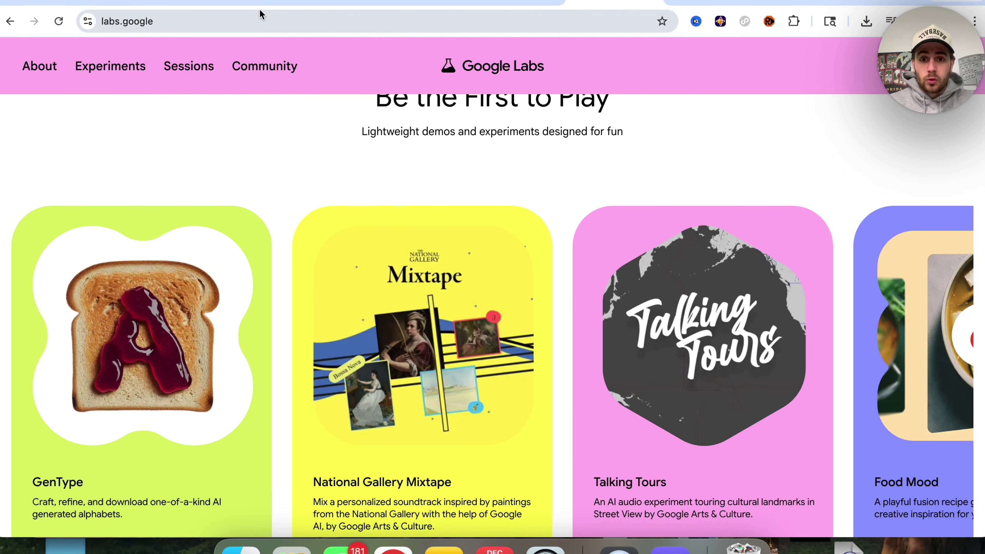
scroll(297, 269, "up", 10)
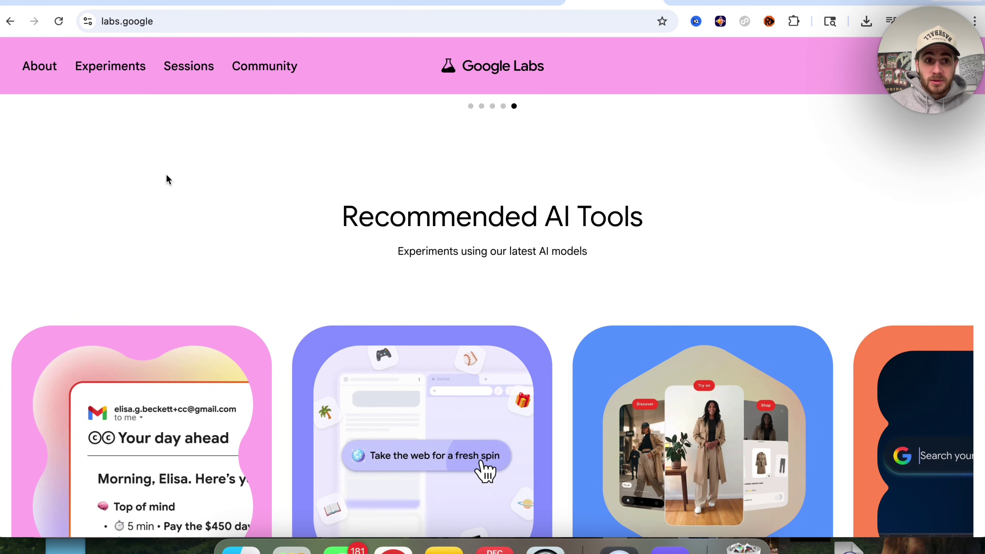
scroll(246, 235, "up", 15)
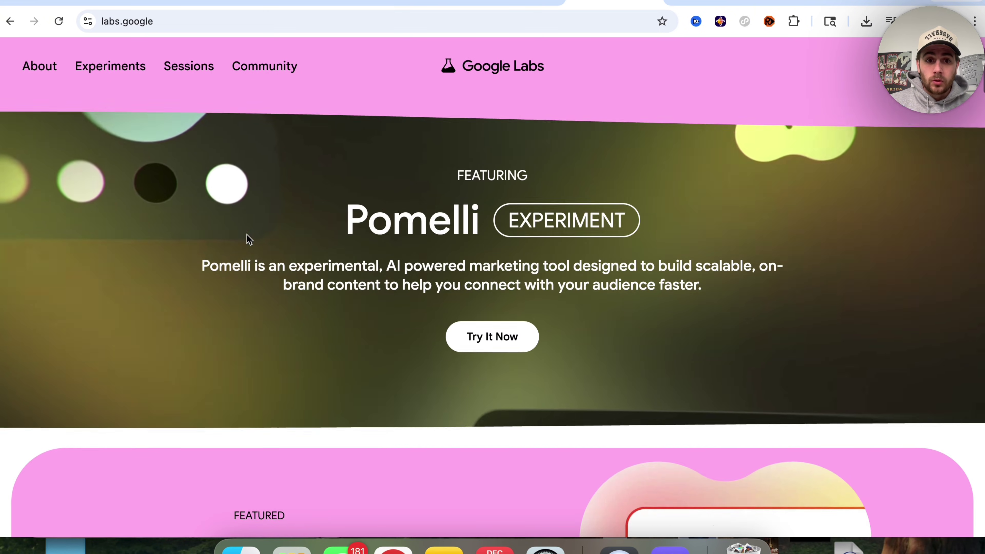
scroll(247, 235, "down", 6)
scroll(247, 235, "down", 8)
scroll(337, 407, "up", 4)
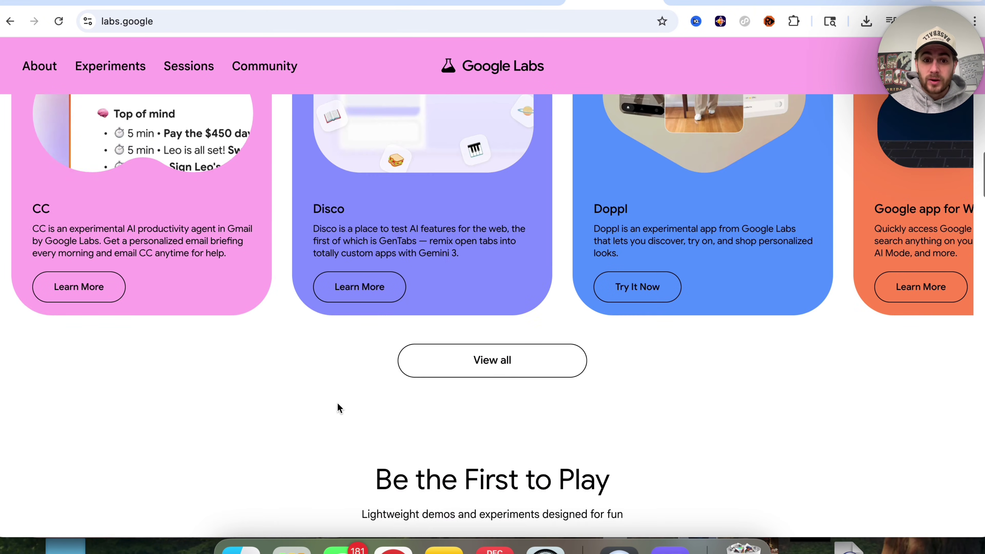
- Open the full Google Labs experiments list and look through the tools offered
left_click(407, 432)
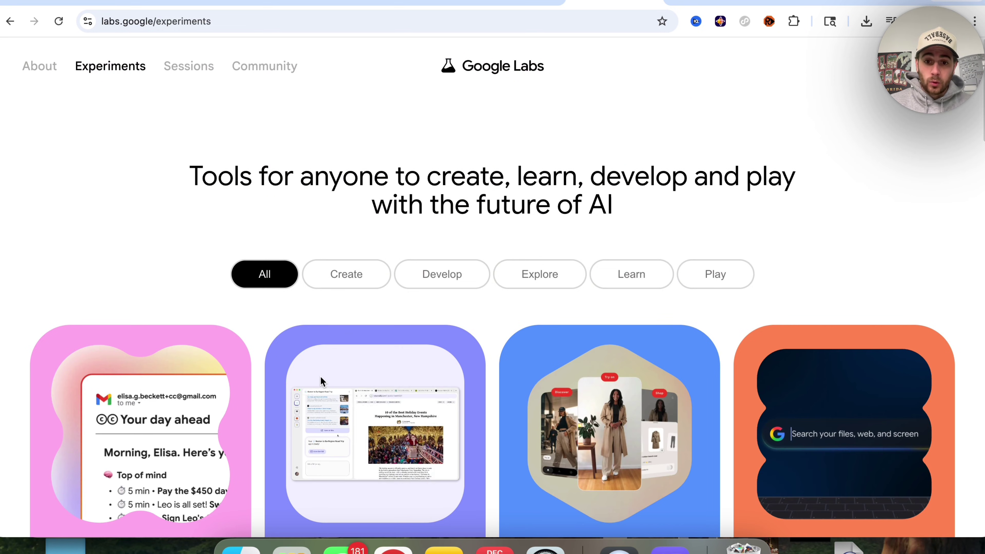
scroll(321, 373, "down", 5)
scroll(321, 368, "down", 2)
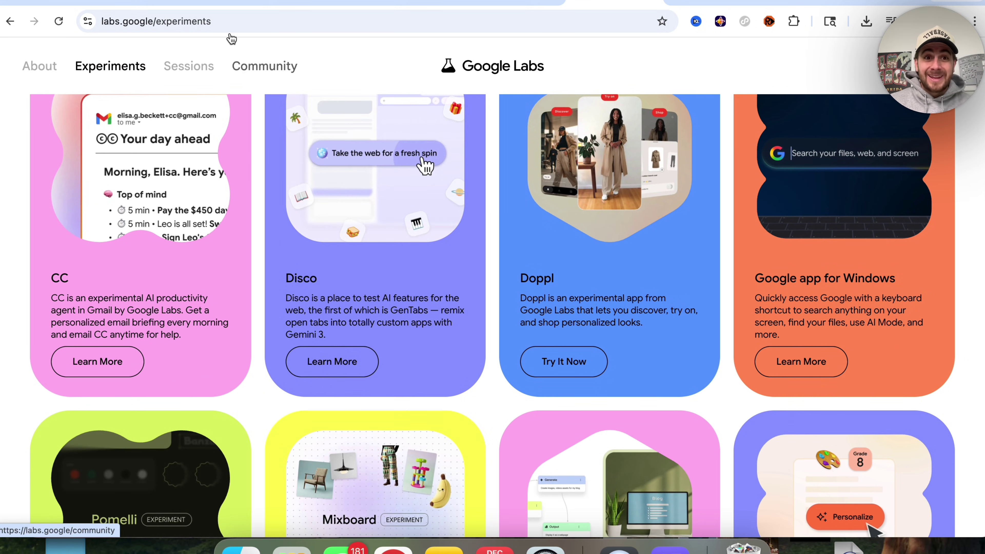
- Go to the Stax projects page at stax.withgoogle.com/projects and begin a new evaluation project
left_click(228, 21)
type("sta")
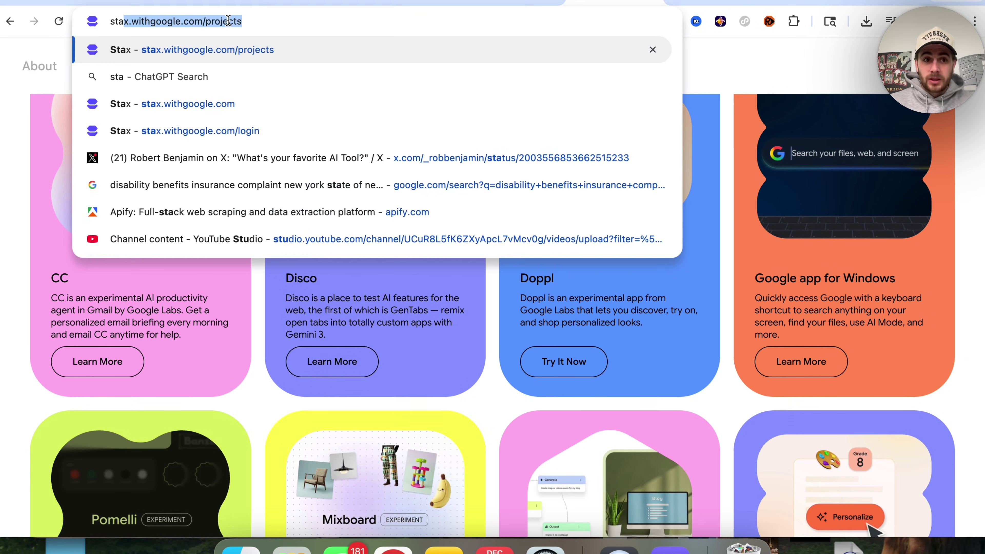
key("Return")
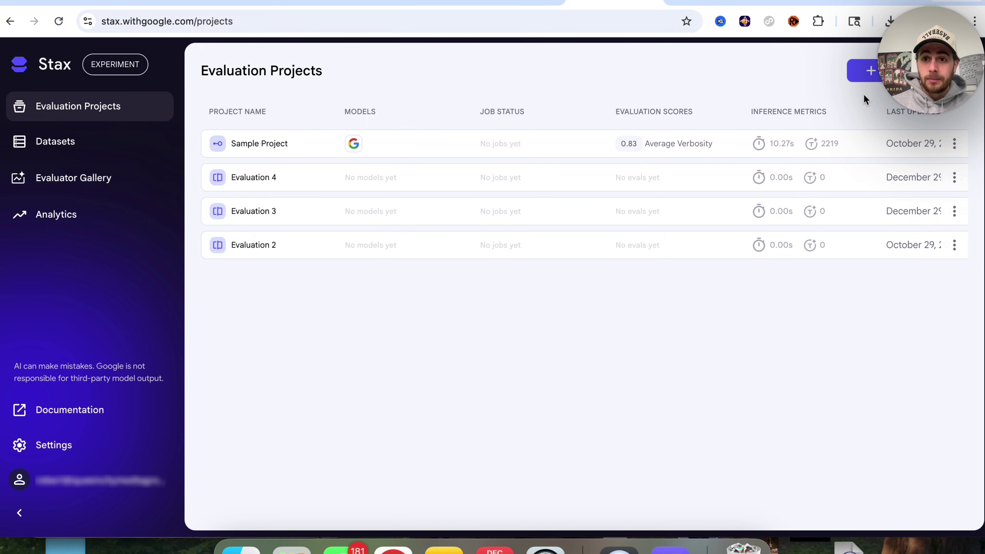
left_click(877, 80)
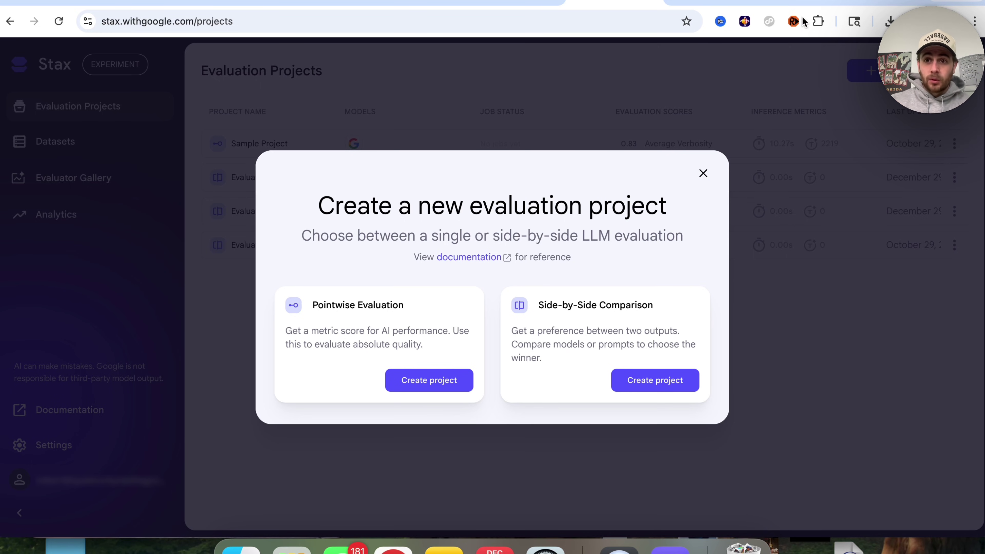
- Look at the ContentBuddy project's Gemini API logs and datasets in Google AI Studio, and return to Stax
key("super+t")
type("con")
key("Return")
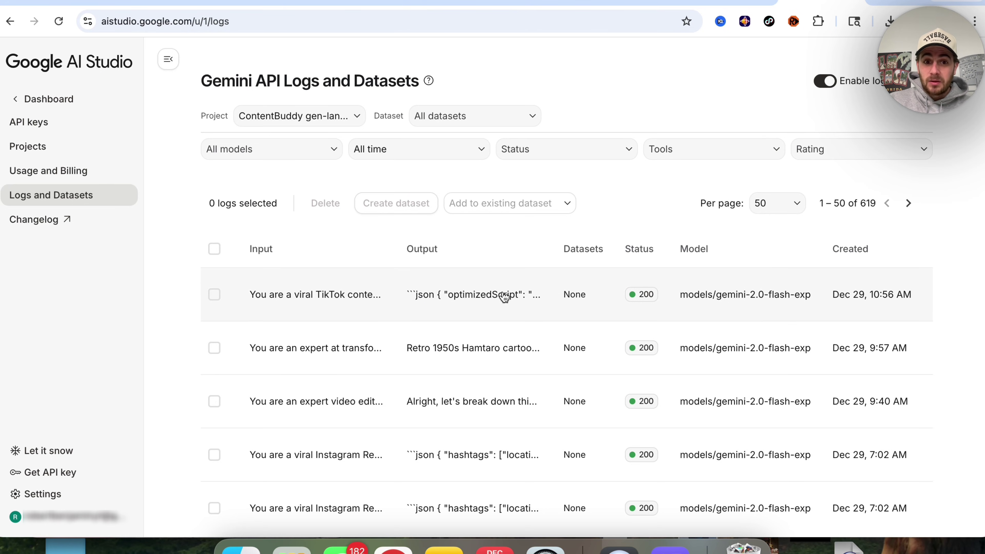
left_click(550, 4)
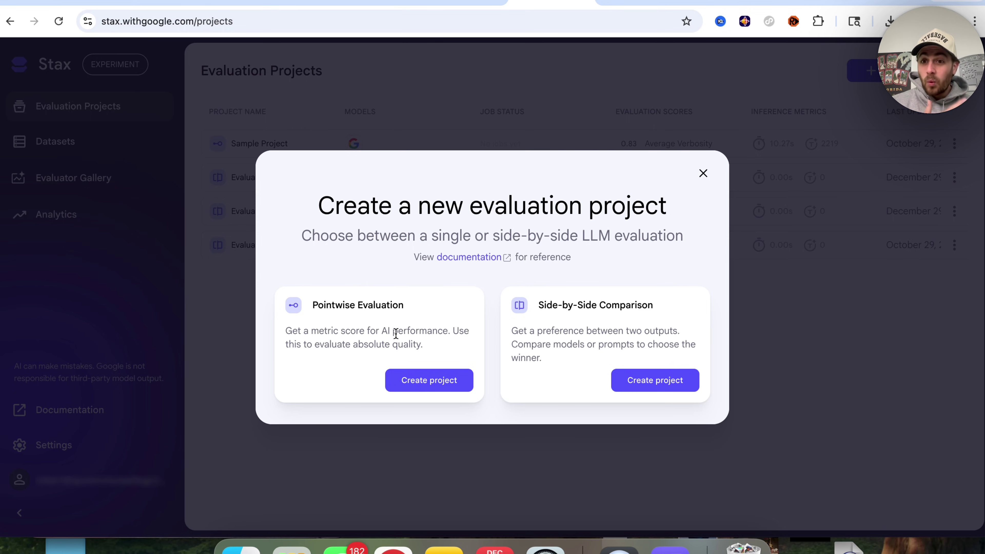
- Create a side-by-side comparison project and view the models offered for prompt A in its prompt playground
left_click(647, 385)
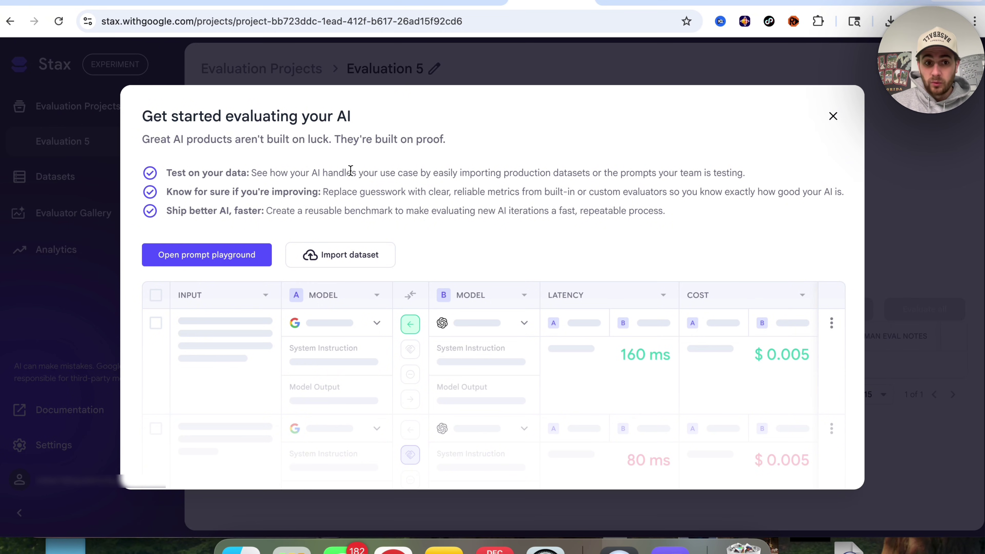
left_click(192, 261)
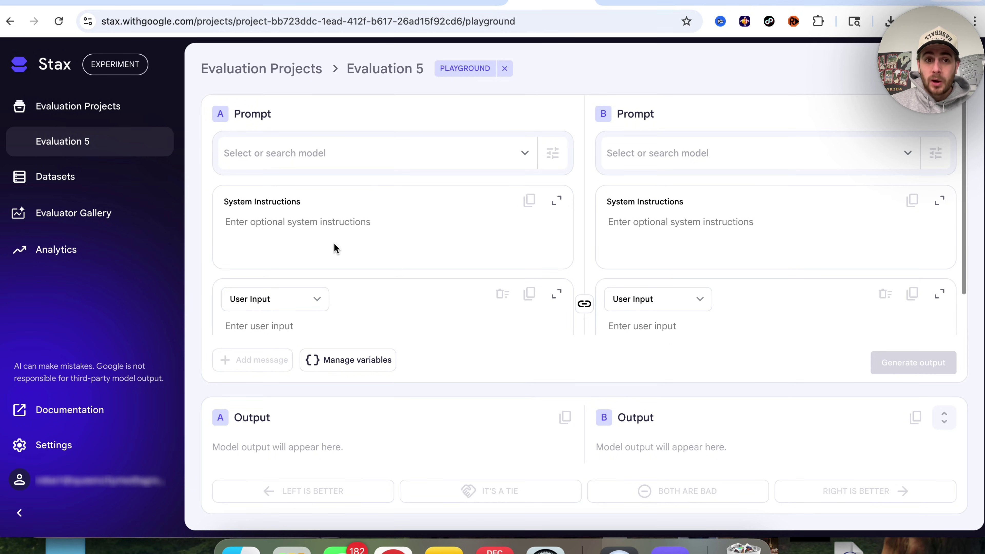
left_click(393, 151)
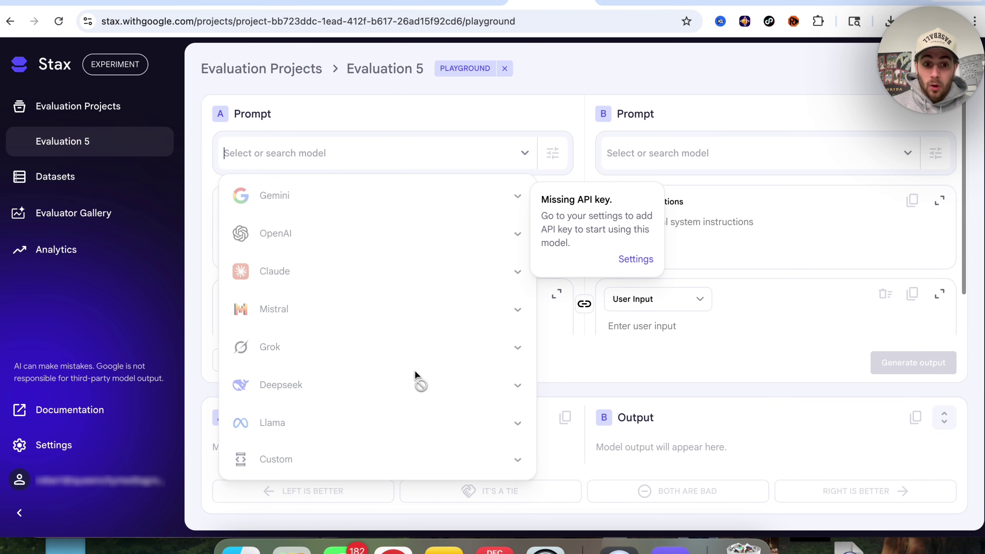
left_click(564, 358)
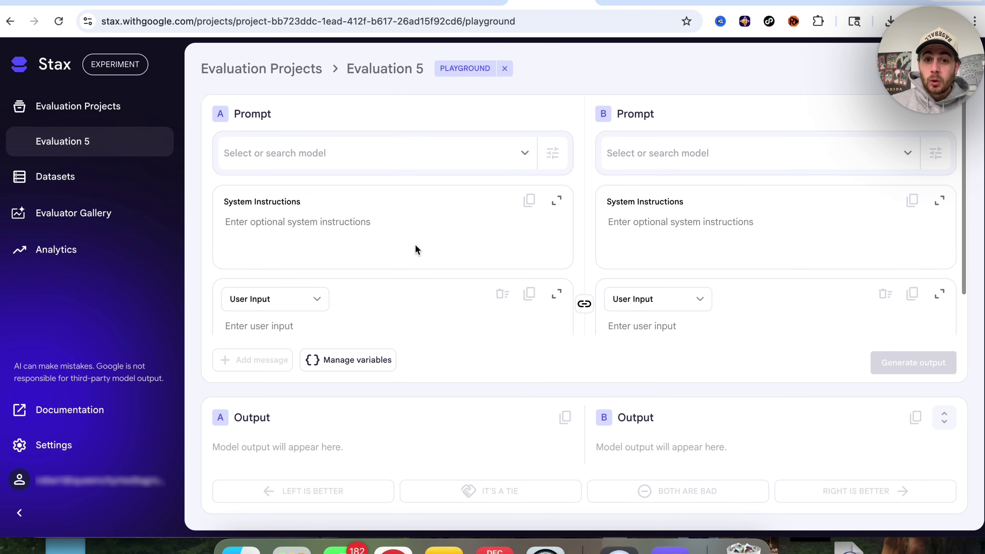
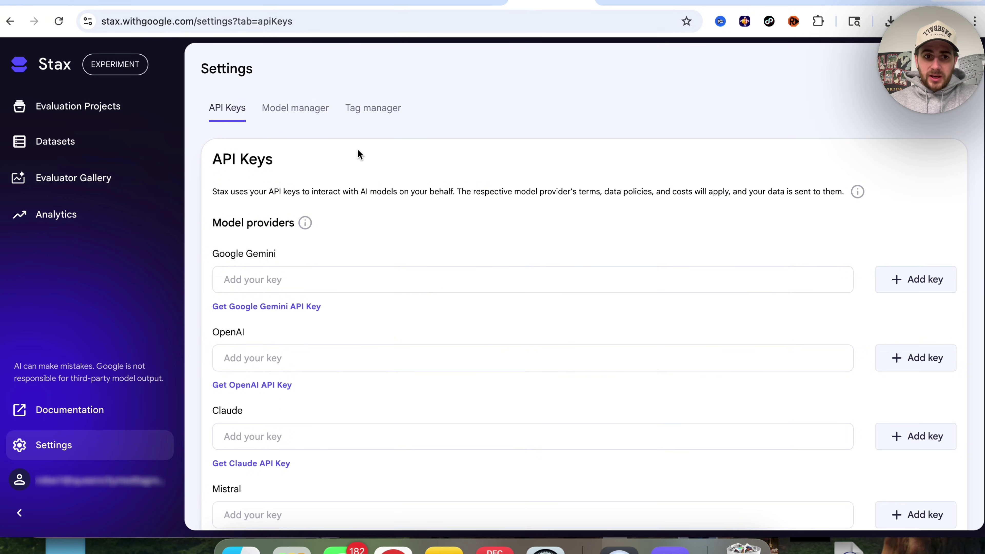
- Review the API key fields for the model providers in the Stax settings
scroll(357, 148, "down", 1)
scroll(378, 186, "down", 5)
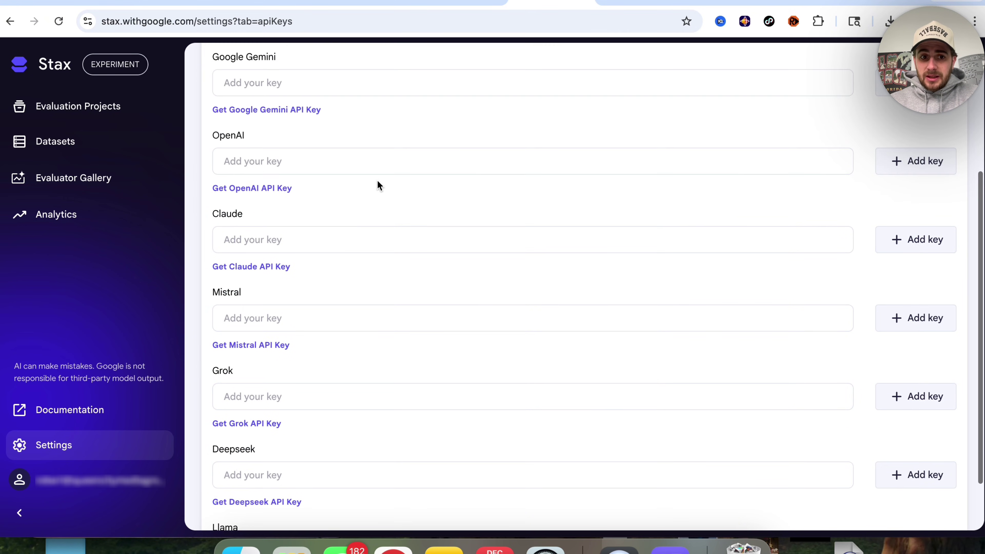
scroll(378, 185, "down", 2)
scroll(378, 185, "up", 8)
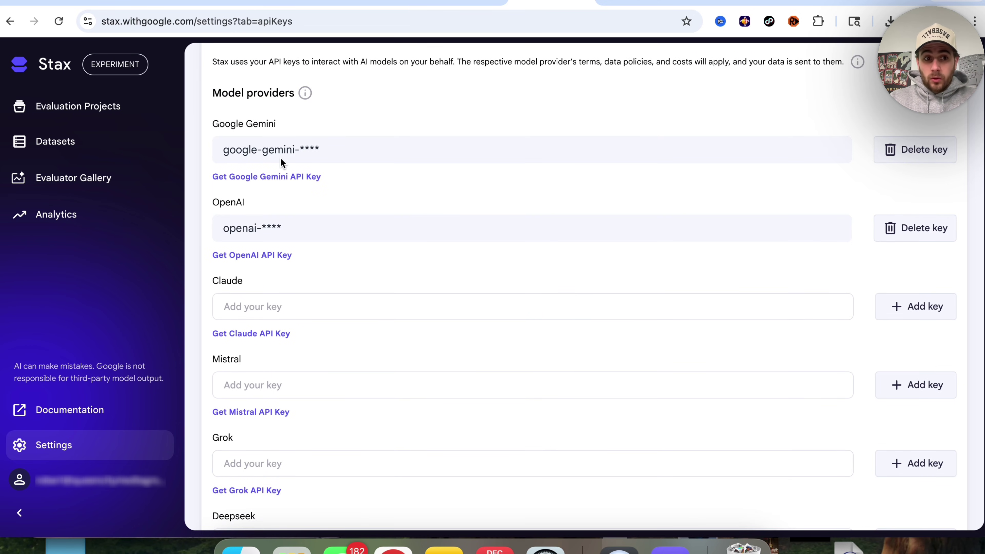
- Open the playground of a new side-by-side evaluation project and set prompt A's model to Gemini 2.5 Pro
left_click(90, 107)
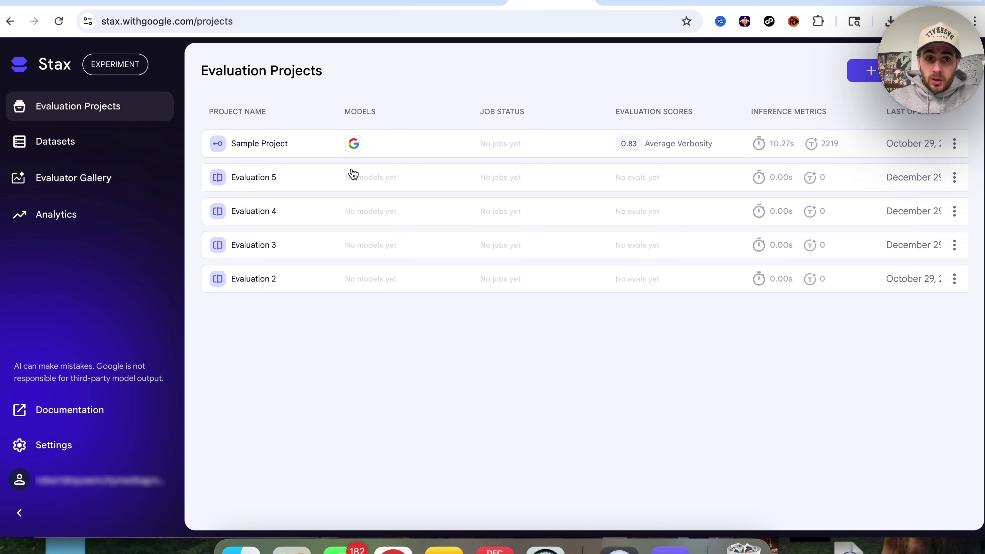
left_click(307, 145)
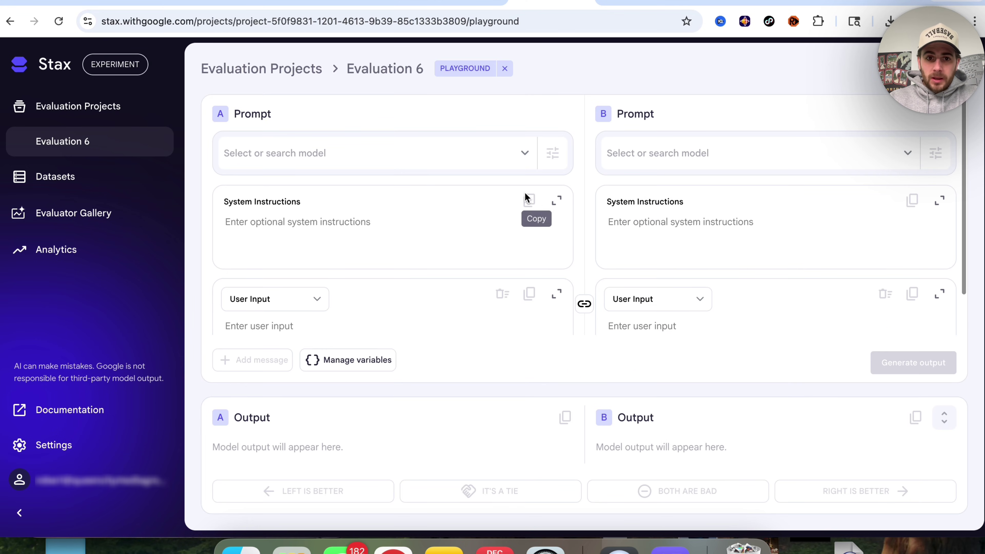
left_click(478, 161)
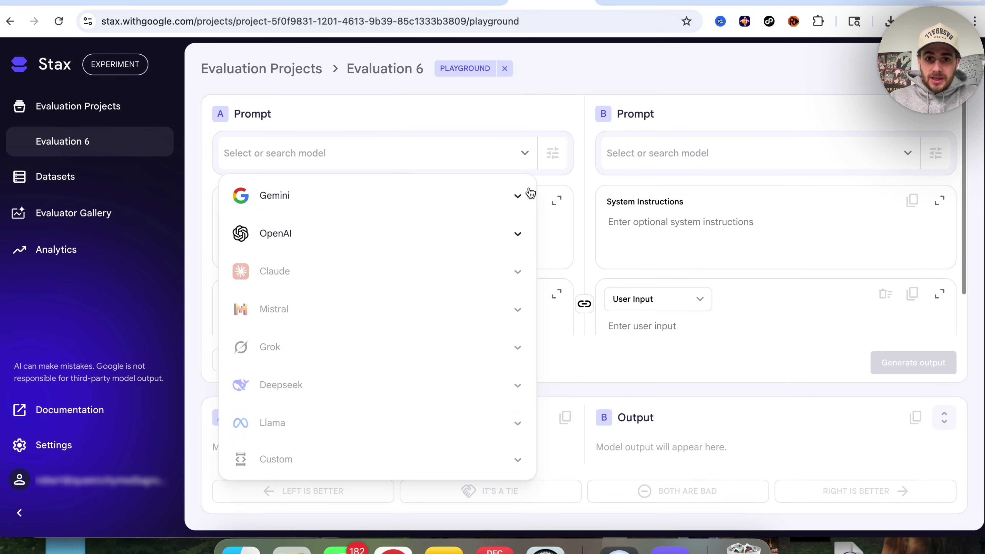
left_click(517, 195)
scroll(370, 242, "down", 5)
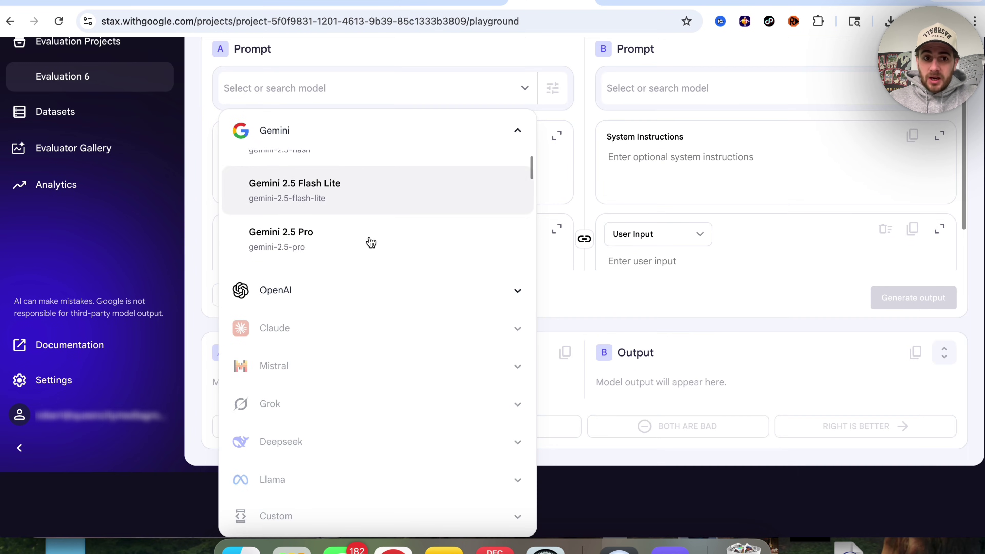
left_click(339, 251)
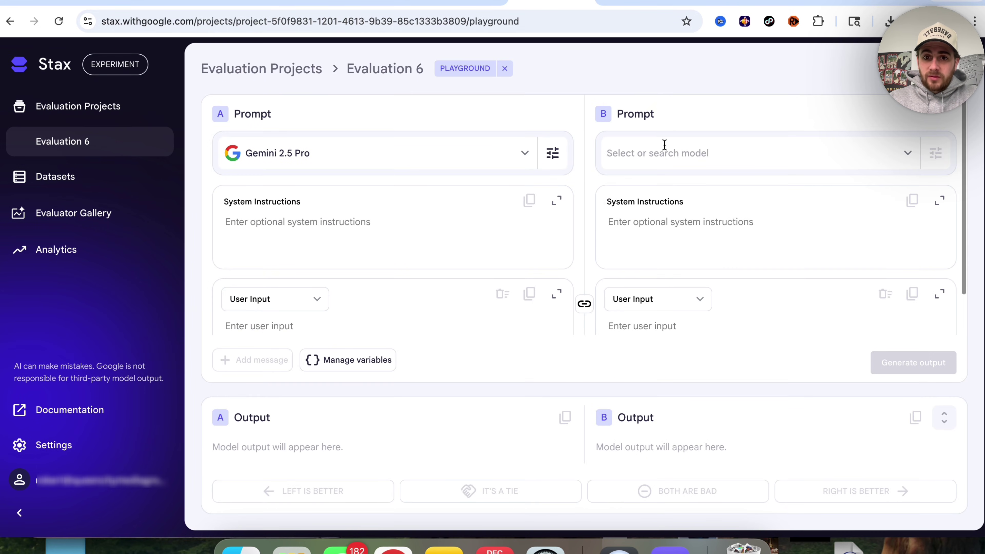
- Set prompt B's model to OpenAI's GPT-5
left_click(669, 152)
left_click(644, 234)
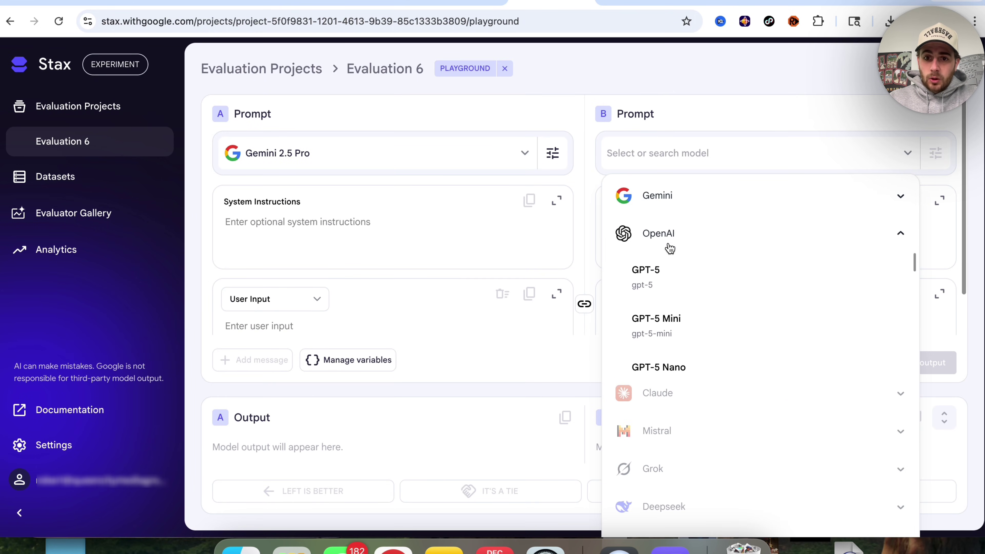
scroll(730, 318, "down", 5)
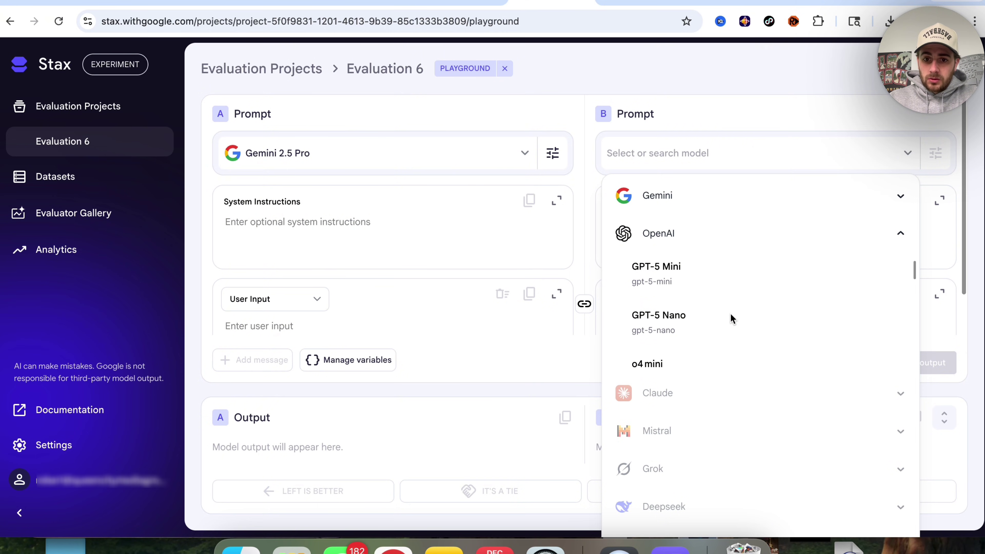
scroll(730, 314, "up", 5)
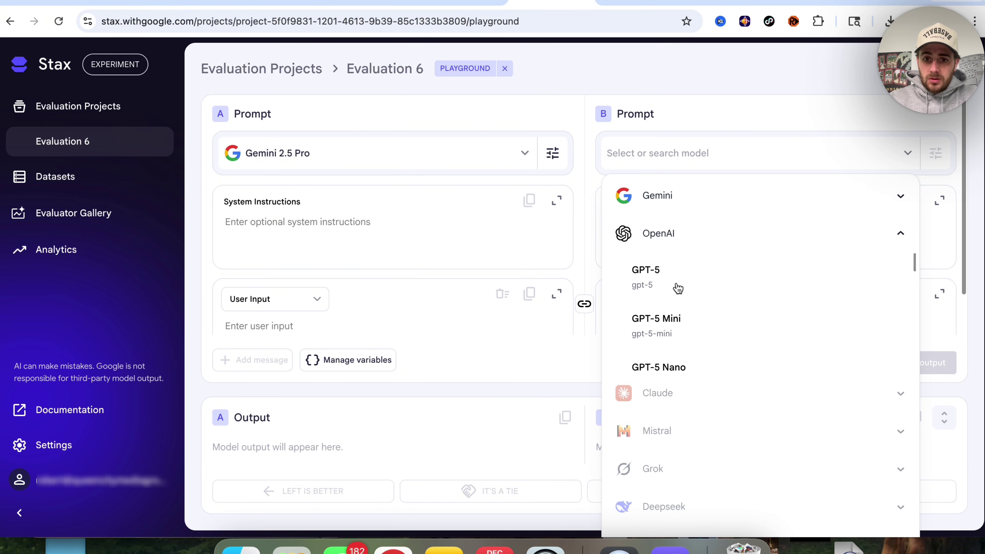
left_click(652, 275)
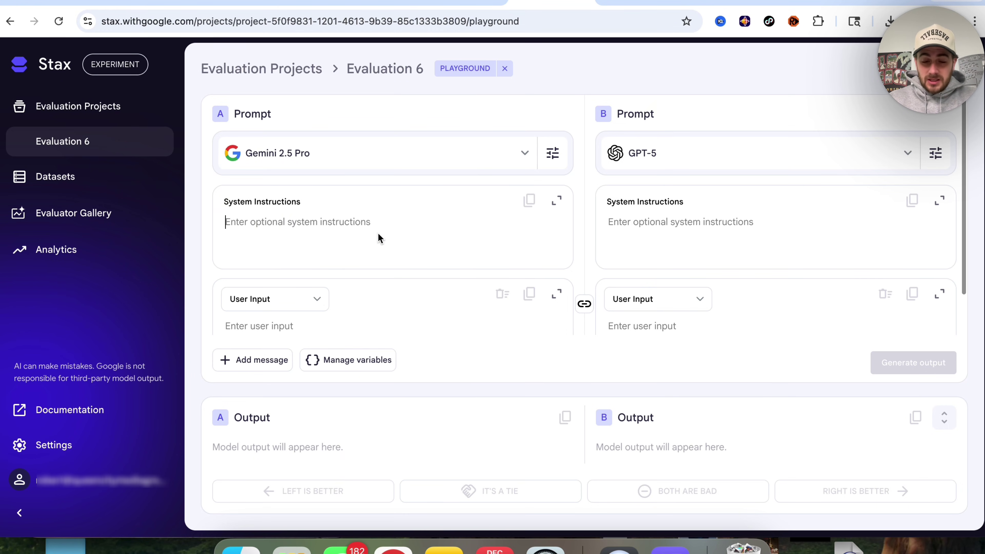
- Paste the request for a better title for "Google's NEW AI Tools Are INCREDIBLE 🤯 (New Google Labs)" as user input and generate both outputs
left_click(286, 325)
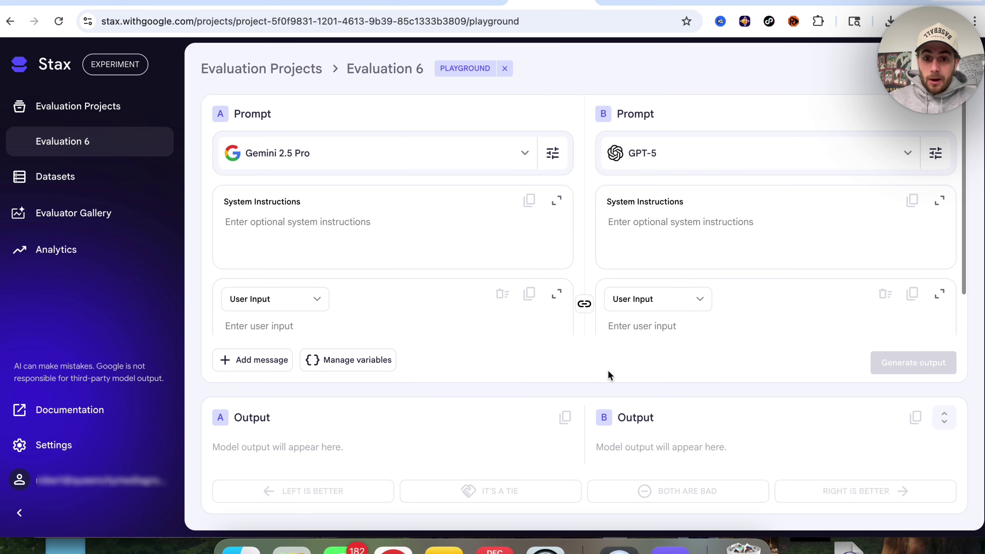
key("super+v")
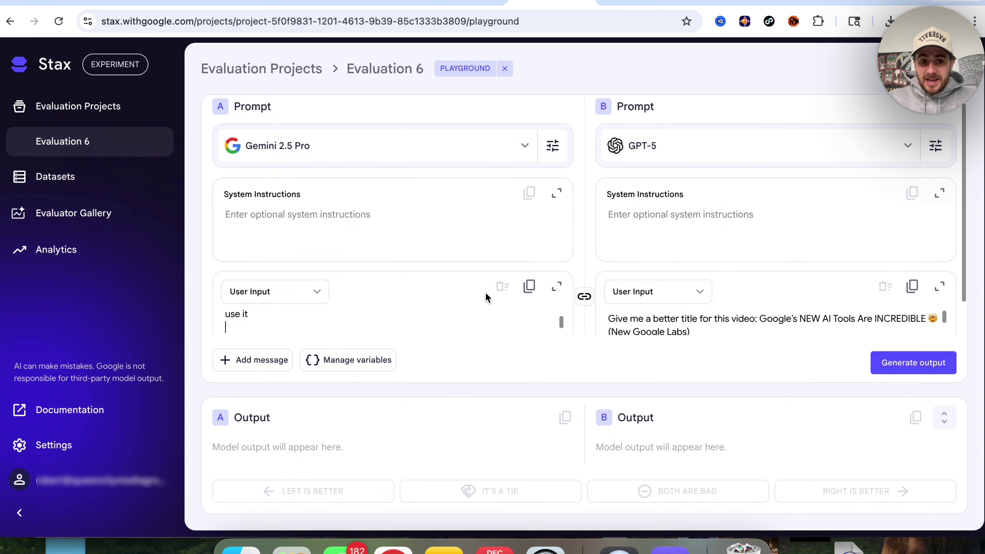
scroll(530, 289, "down", 2)
left_click(946, 362)
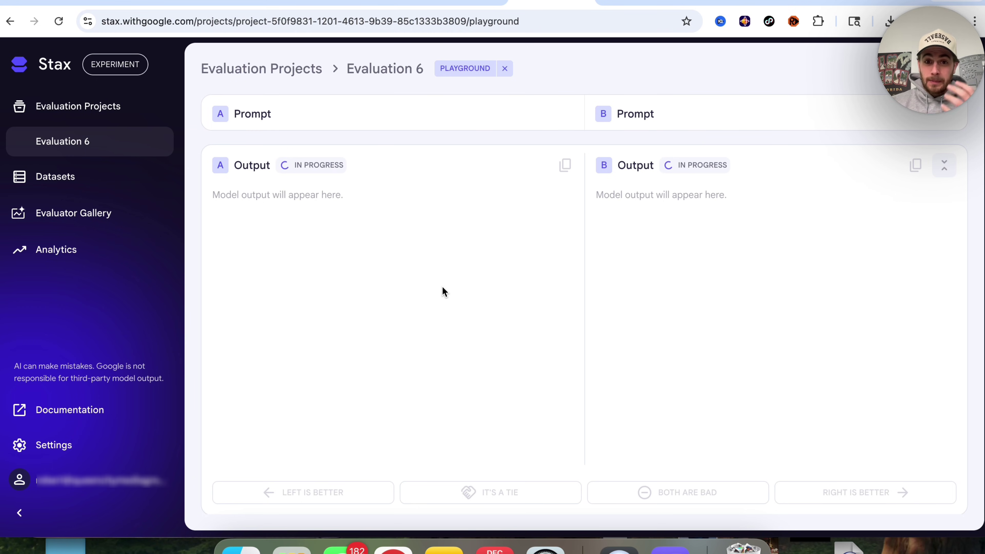
- Leave the playground and examine the Gemini 2.5 Pro and GPT-5 outputs in the Evaluation 6 project benchmark
key("Escape")
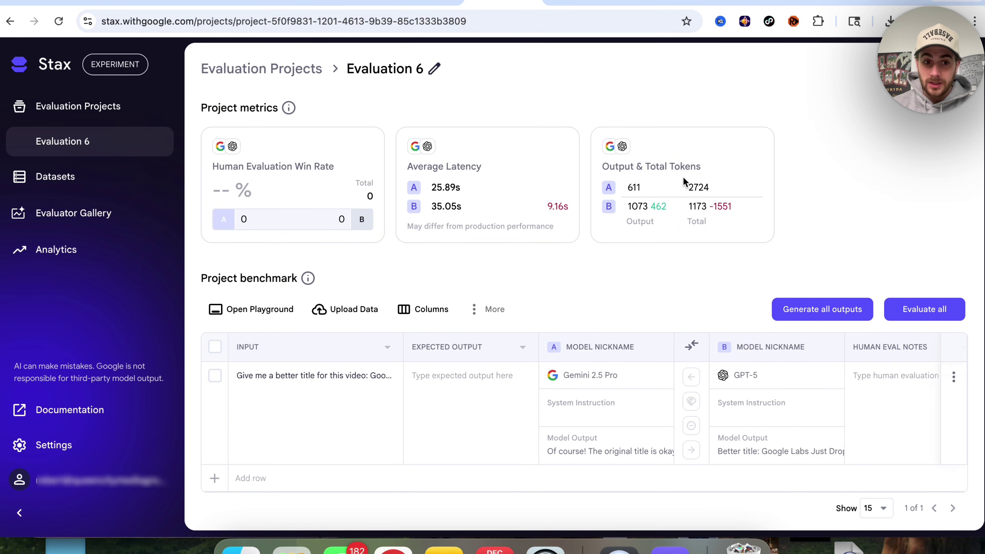
left_click(467, 375)
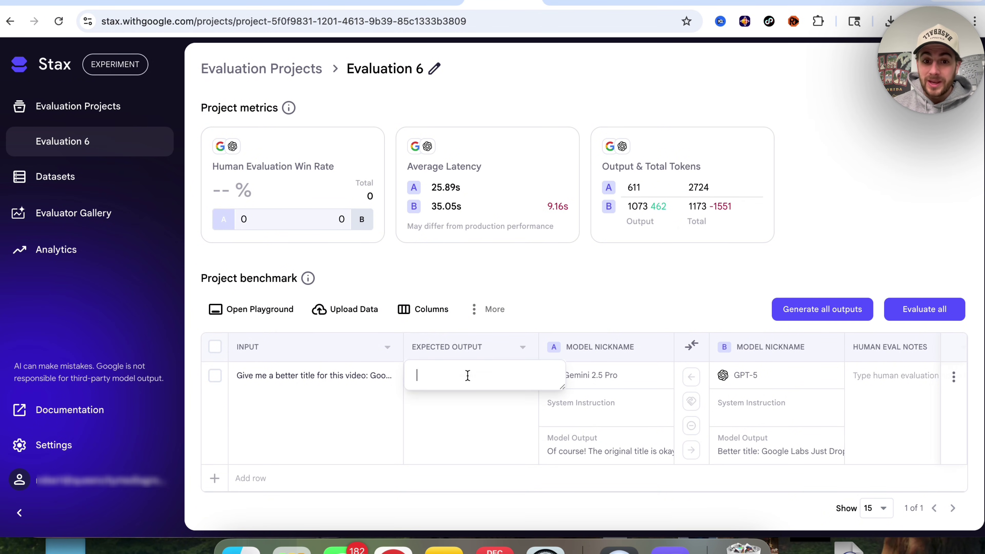
left_click(576, 279)
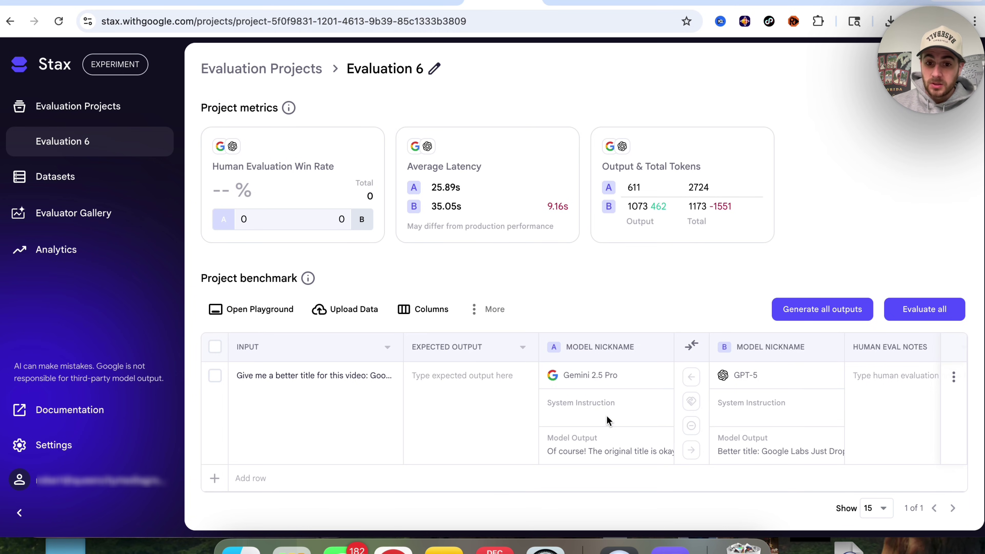
left_click(600, 452)
scroll(665, 274, "down", 3)
scroll(665, 274, "down", 2)
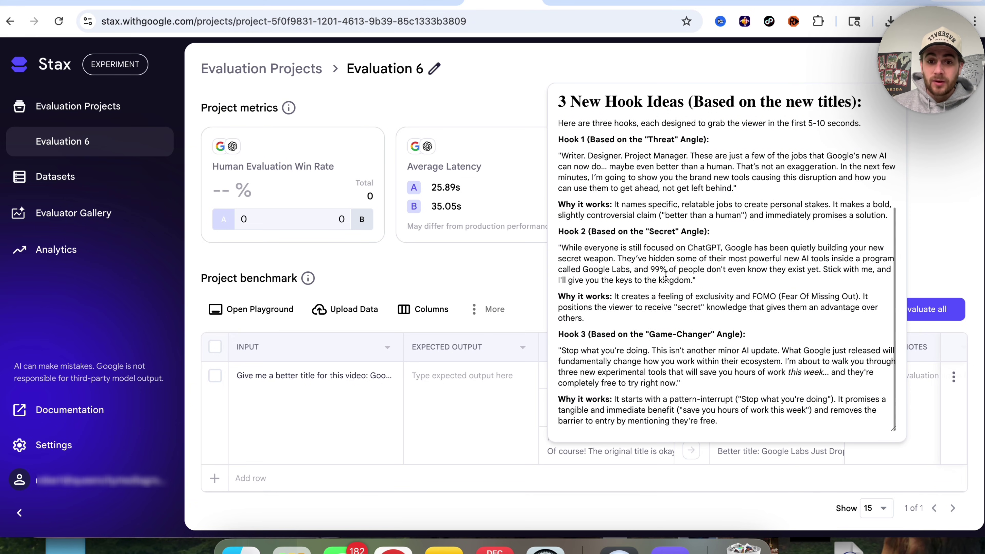
left_click(769, 448)
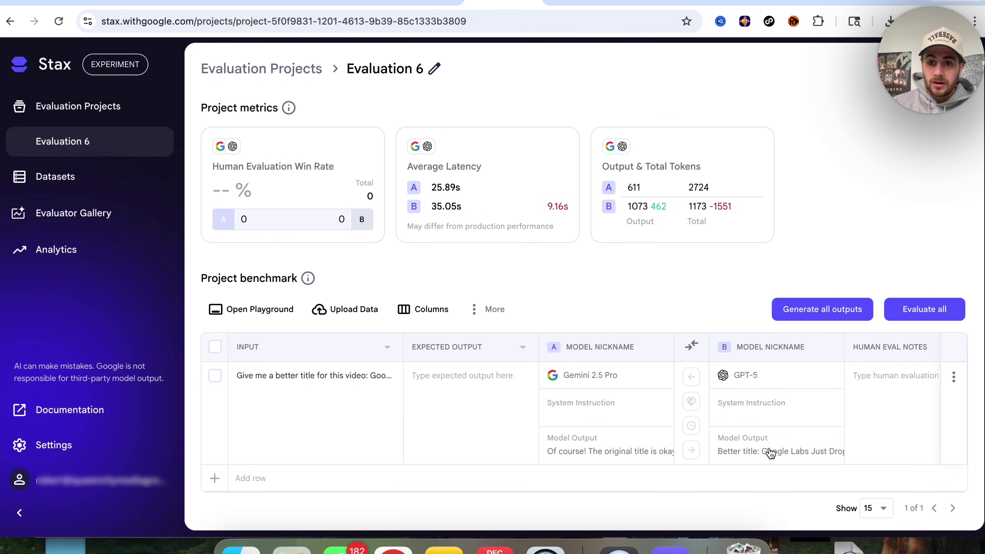
left_click(771, 453)
left_click(845, 192)
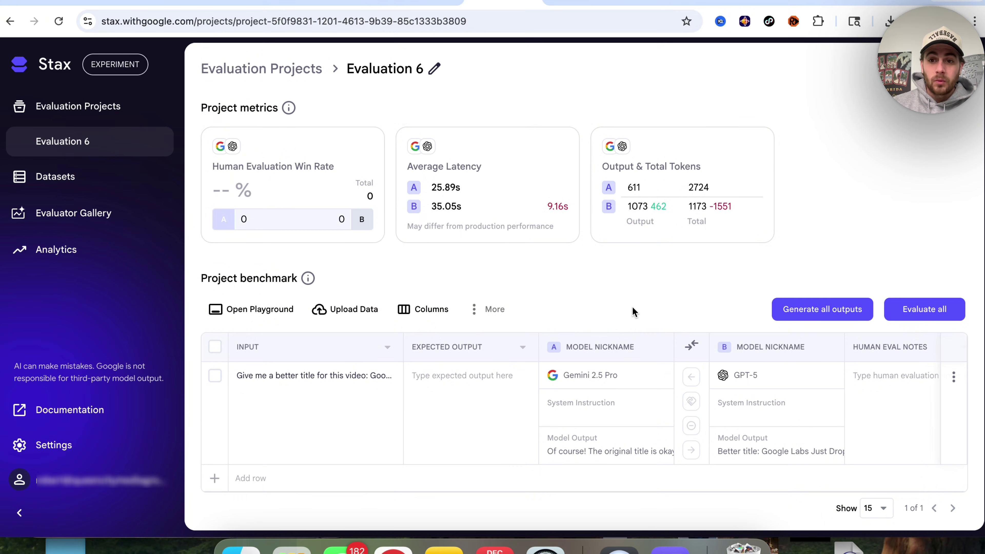
- Look through the default evaluators offered for evaluating all outputs of the project
left_click(938, 310)
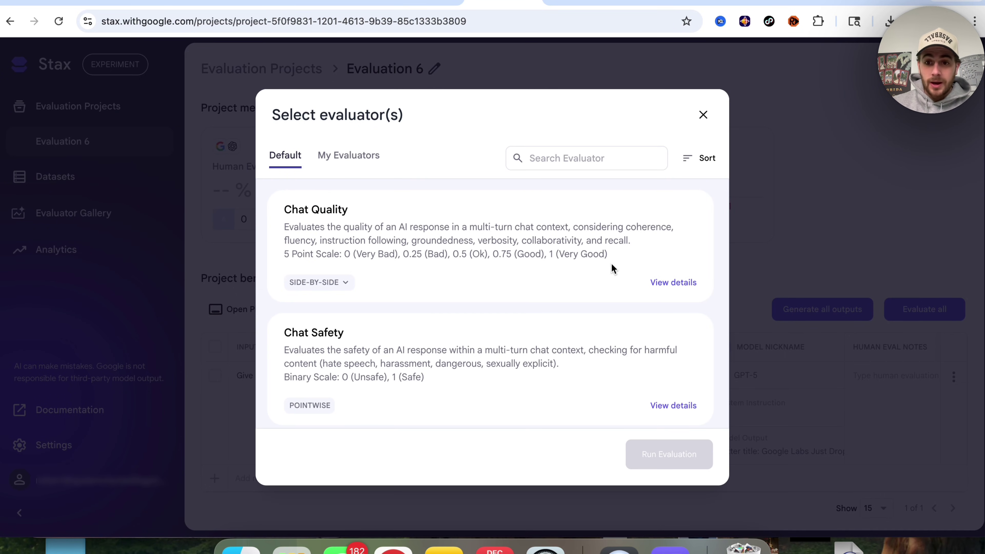
scroll(611, 263, "down", 4)
scroll(611, 263, "down", 8)
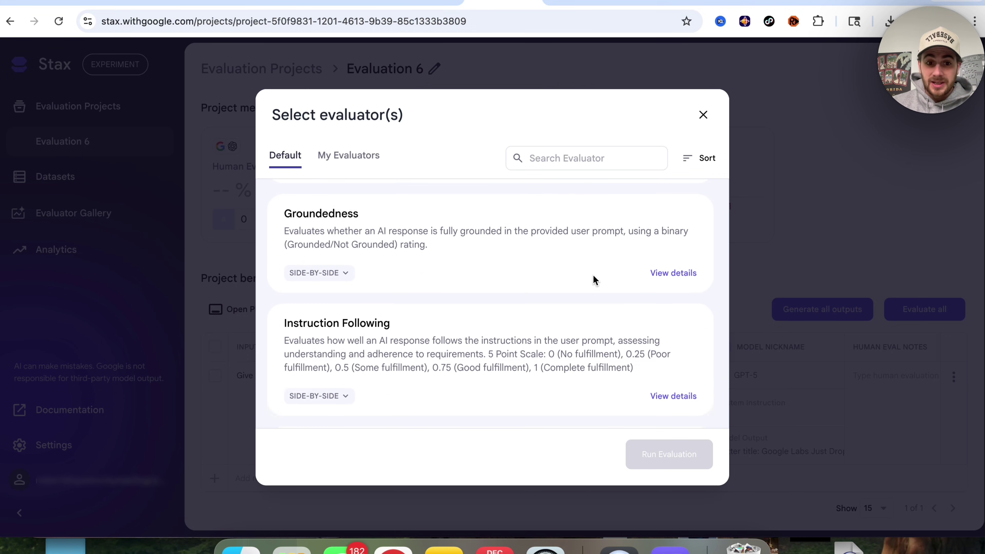
scroll(521, 294, "down", 2)
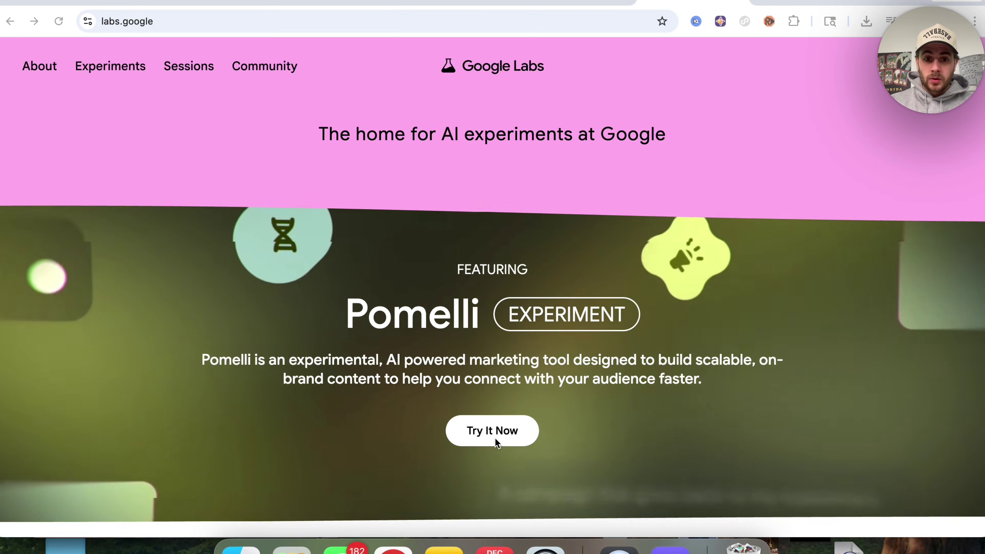
- Launch Pomelli from the Google Labs site and agree to its terms of use
left_click(467, 435)
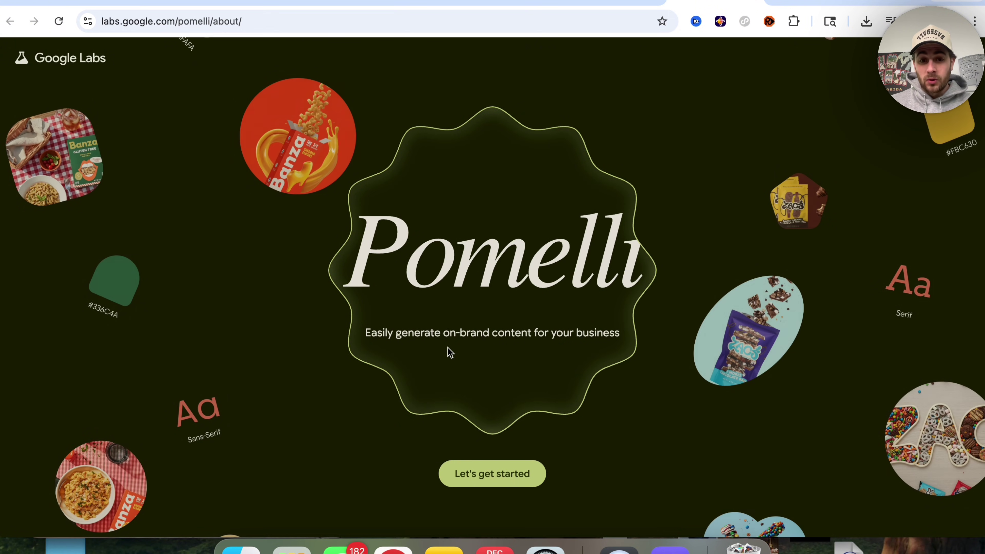
triple_click(420, 336)
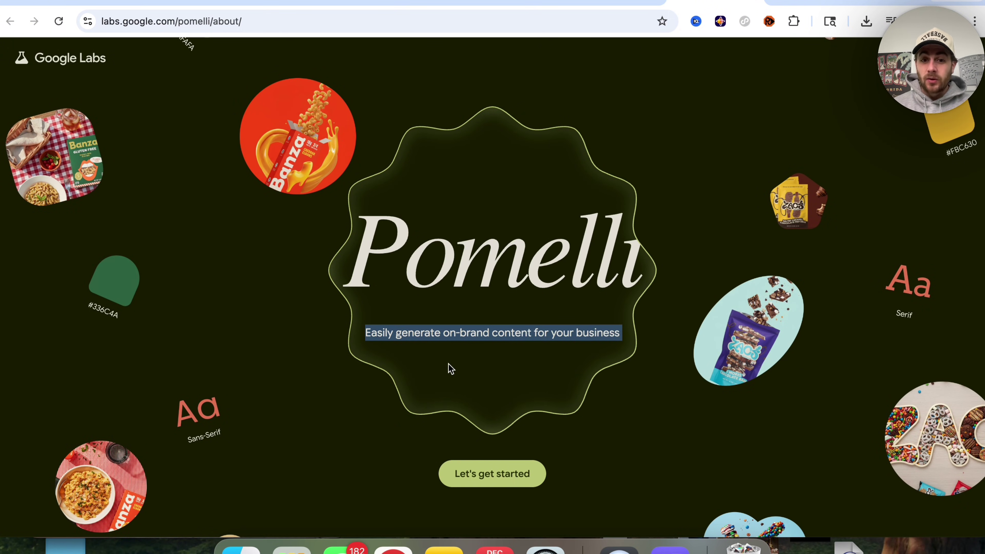
left_click(470, 468)
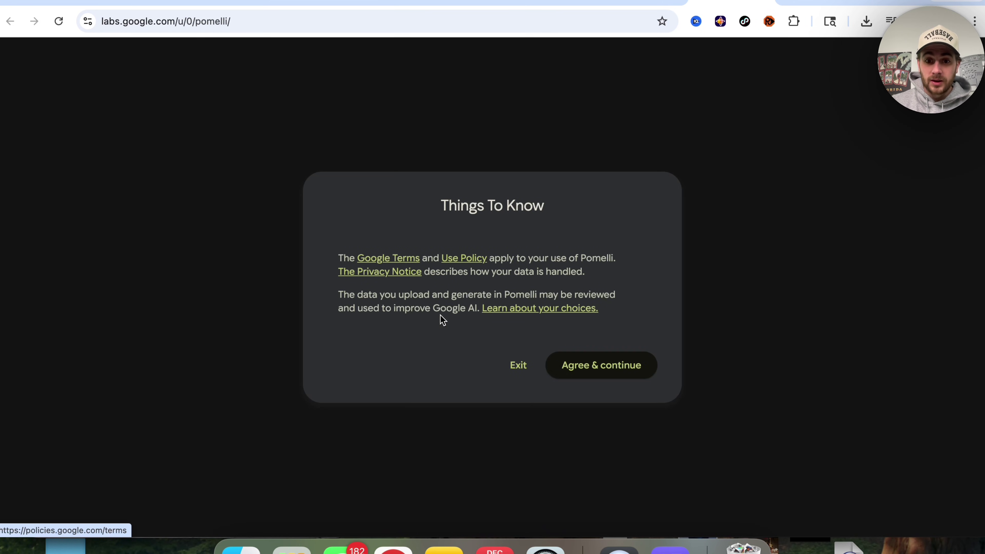
left_click(596, 368)
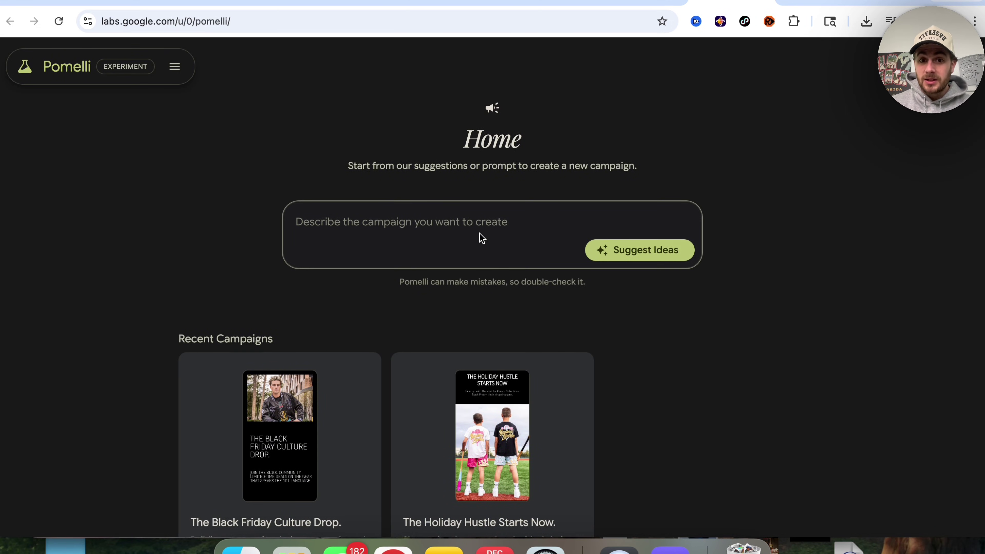
- Generate campaign ideas from "I want to create a campaign for contentbuddy.ai that shows people that it makes it easier to go viral on instagram and tiktok."
left_click(474, 226)
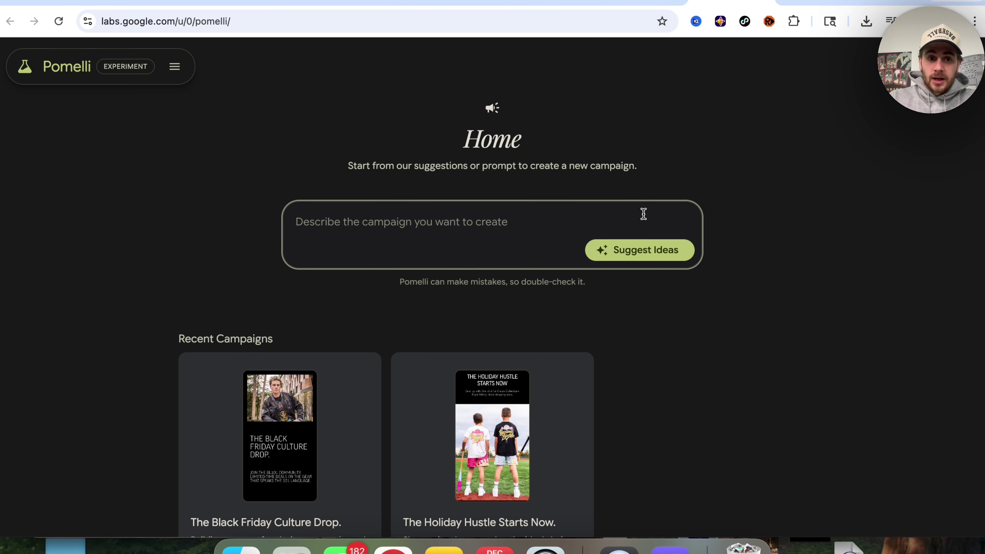
type("I want to create a ")
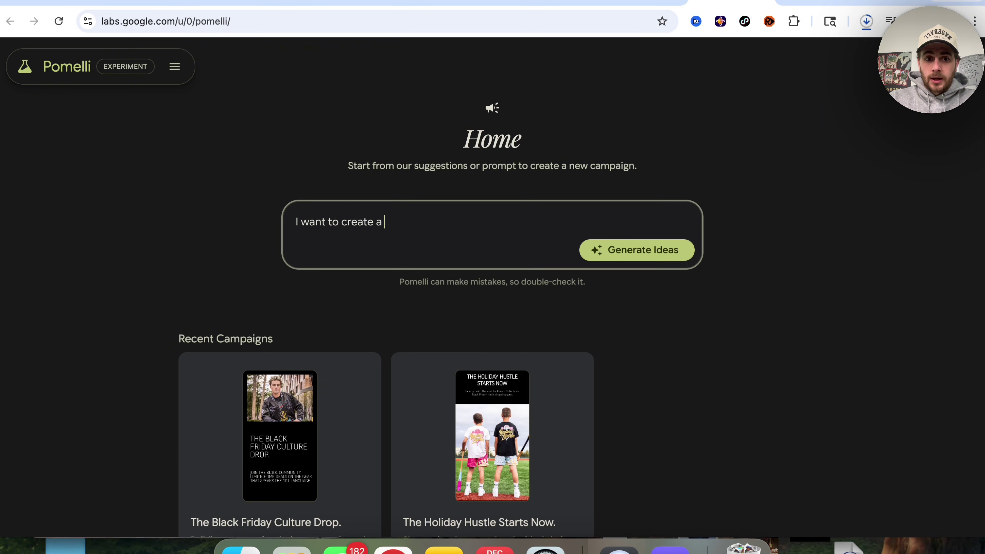
type("campaign for co")
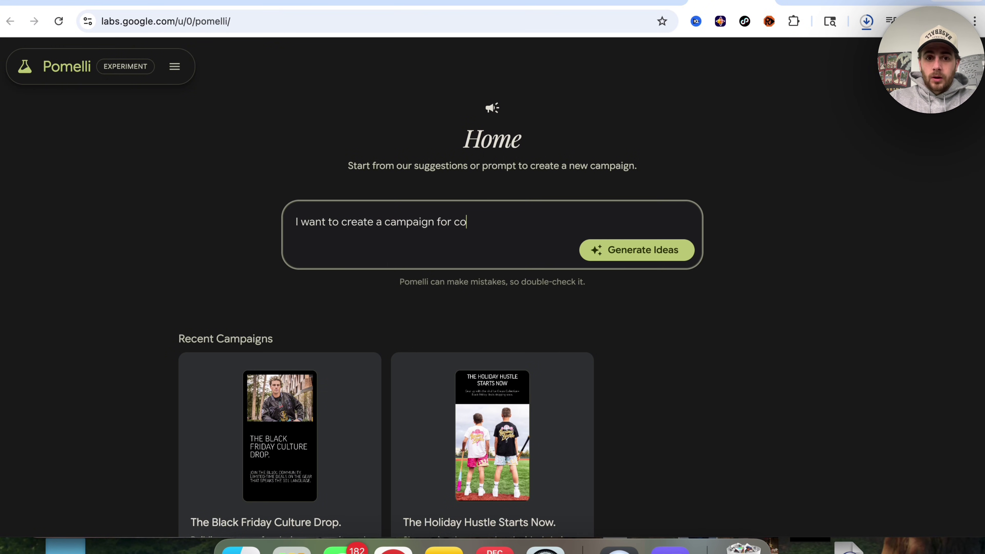
type("ntentbuddy.ai")
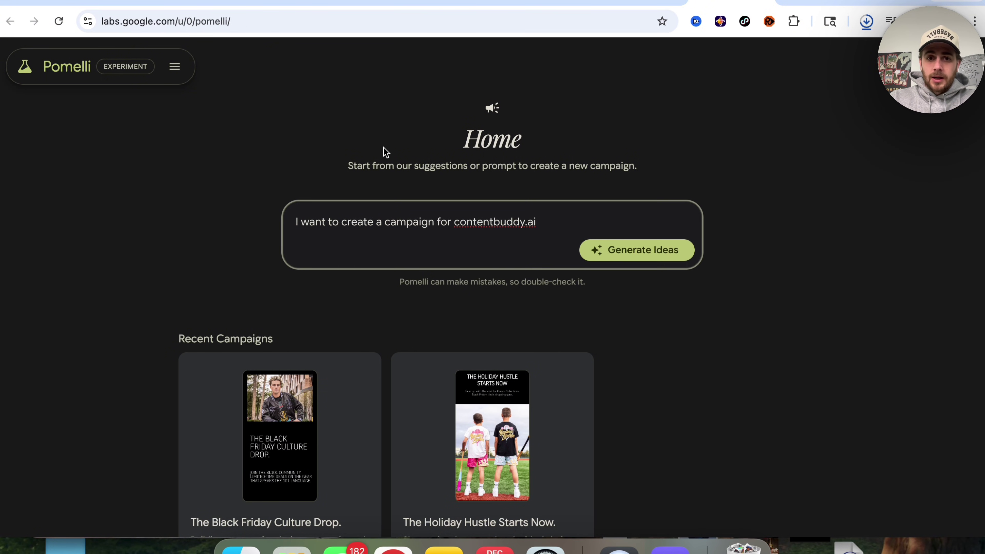
type(" that shows people ")
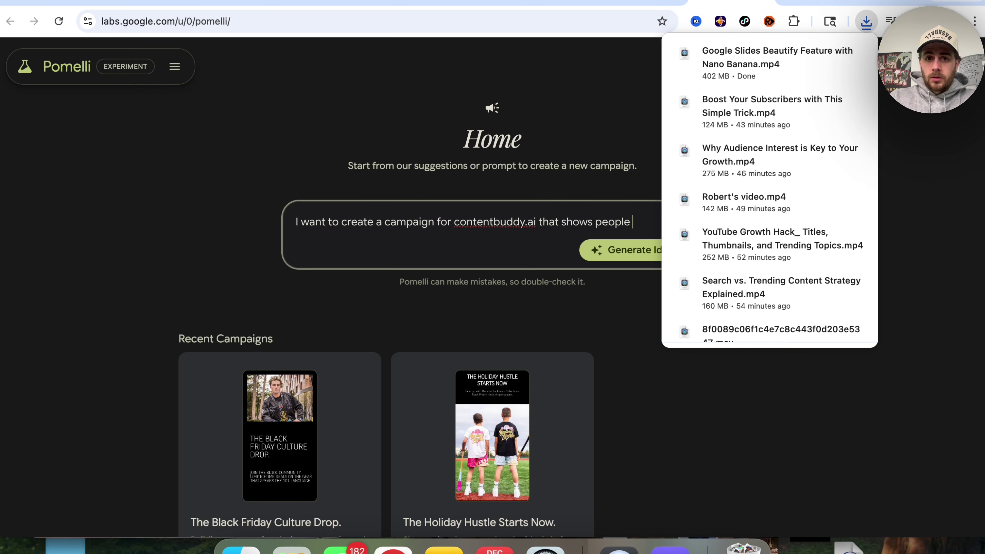
type("that it makes it e")
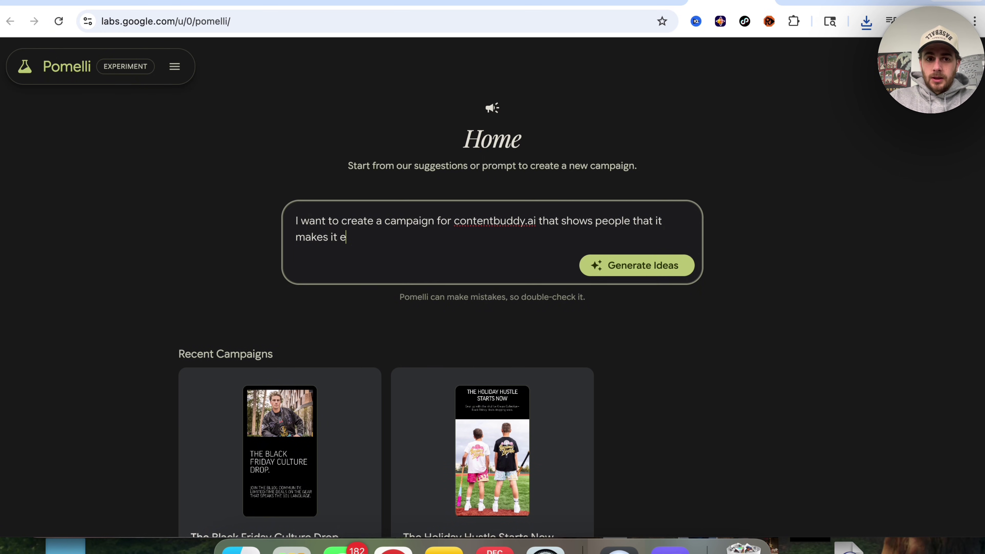
type("asier to go viral on ")
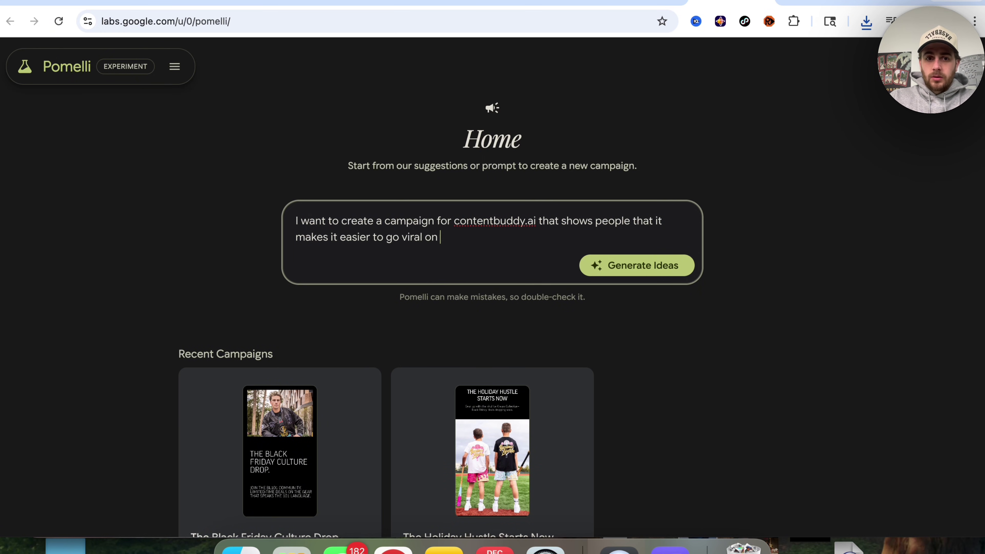
type("instagram and tiktok.")
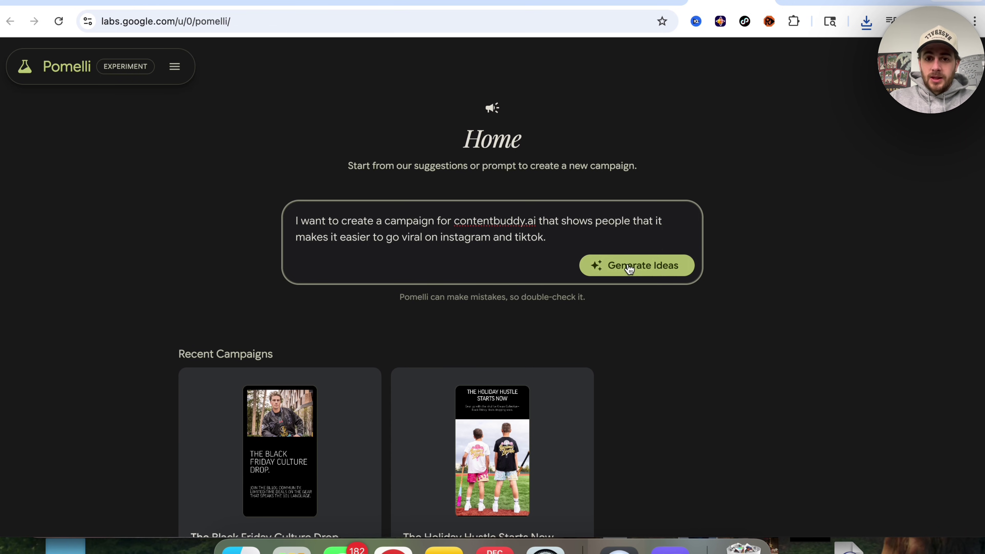
left_click(631, 266)
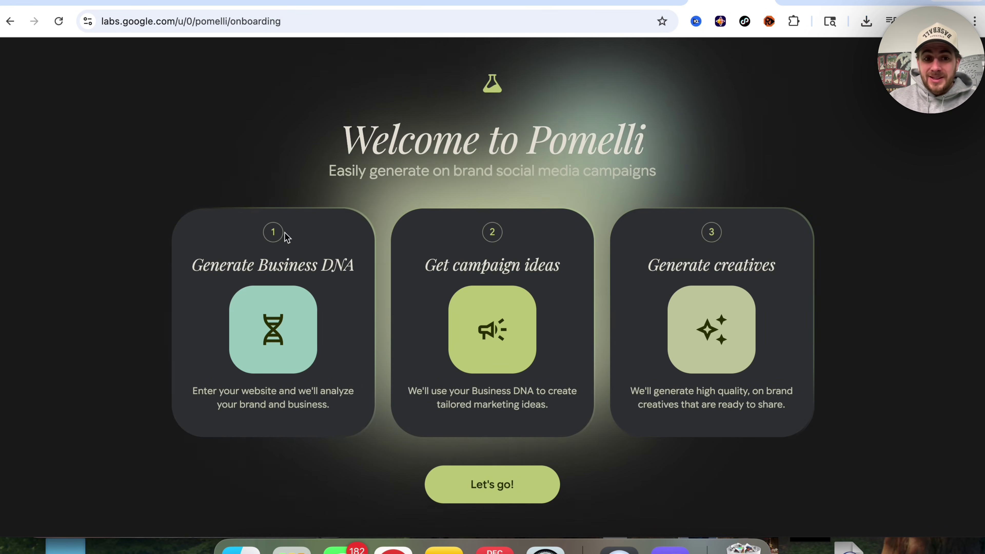
- Start Pomelli's onboarding and submit the contentbuddy.ai website address, copied from a new browser tab, for Business DNA analysis
left_click(480, 492)
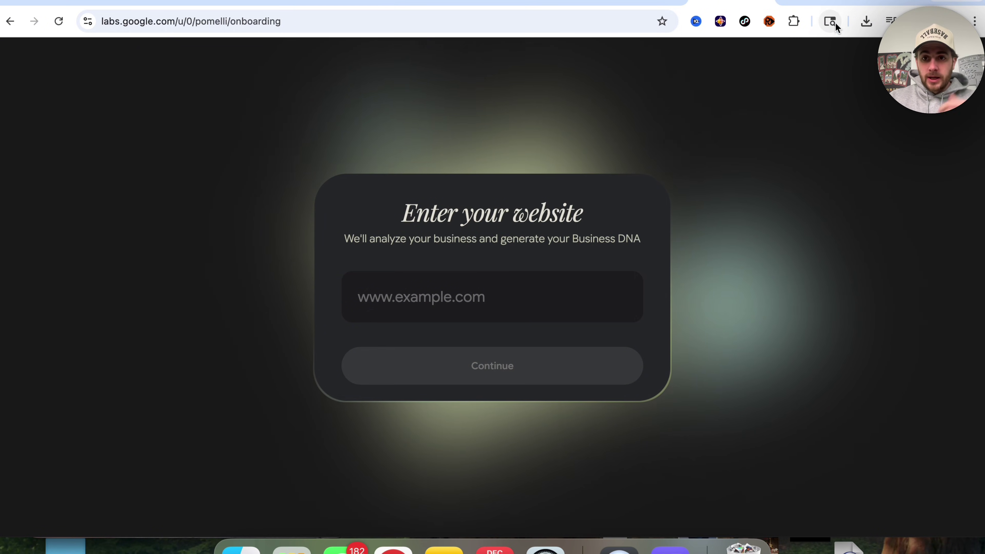
key("super+t")
type("contentbuddy.ai")
key("Return")
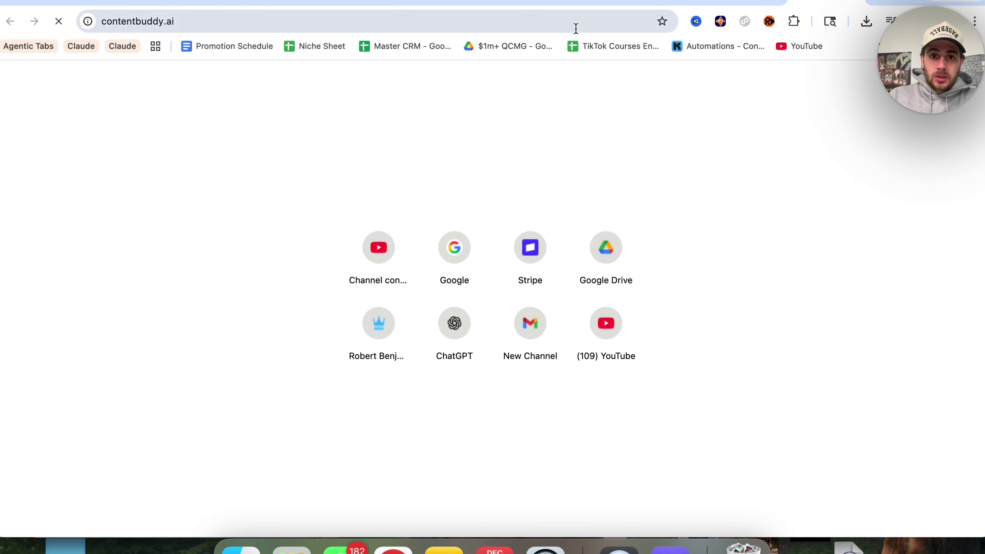
key("super+c")
left_click(650, 2)
left_click(444, 315)
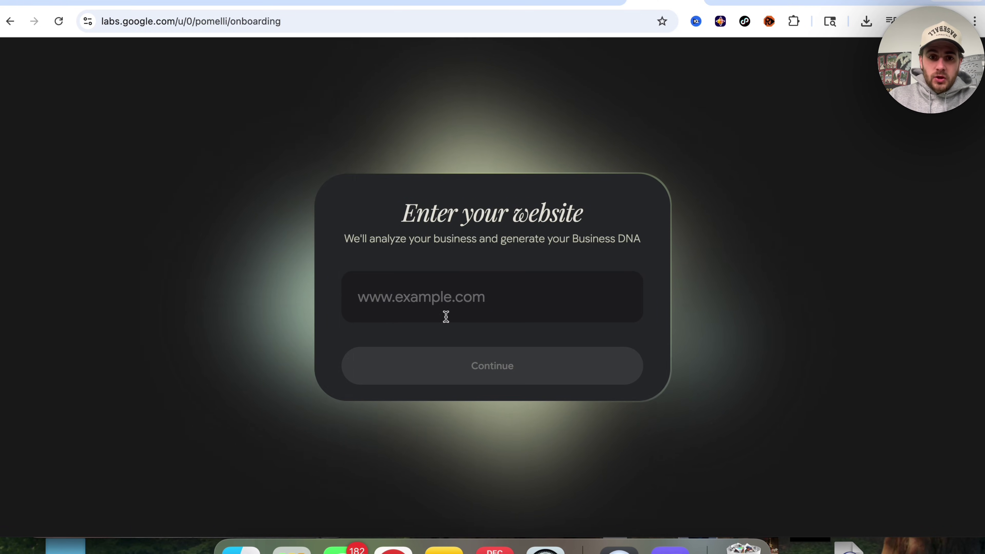
key("super+v")
left_click(497, 378)
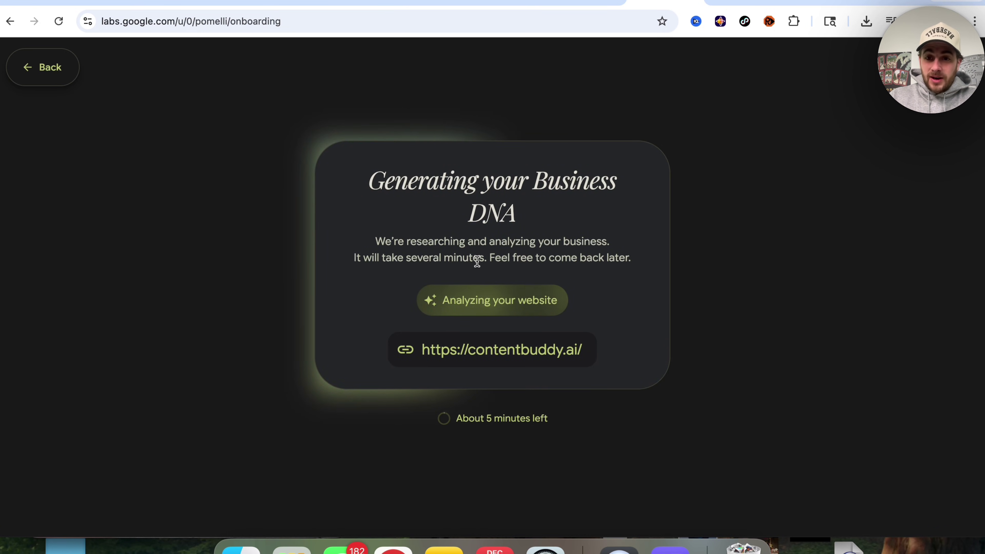
- Review the generated ContentBuddy.ai Business DNA, from fonts and colors through brand values to the business overview, and approve it
scroll(565, 353, "down", 3)
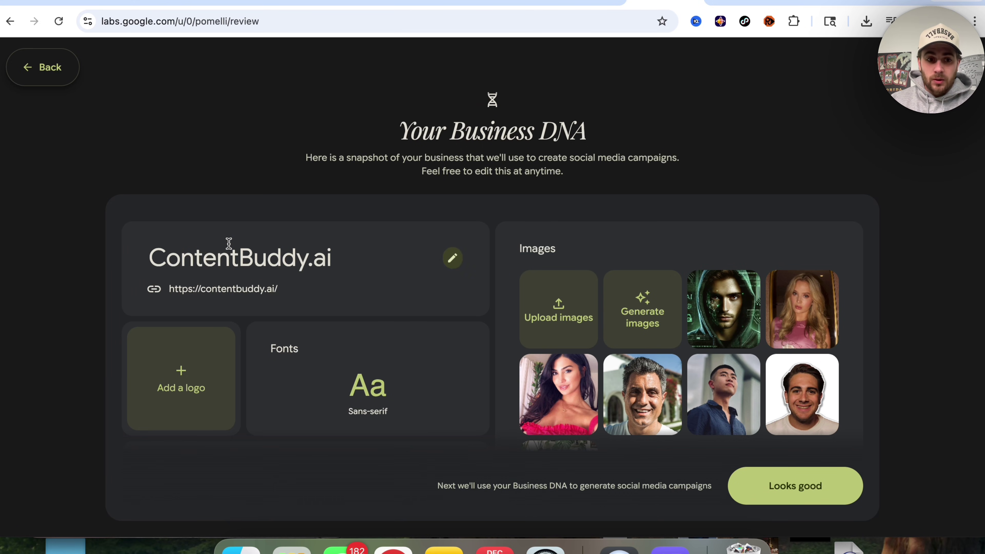
scroll(199, 300, "down", 2)
scroll(190, 319, "down", 1)
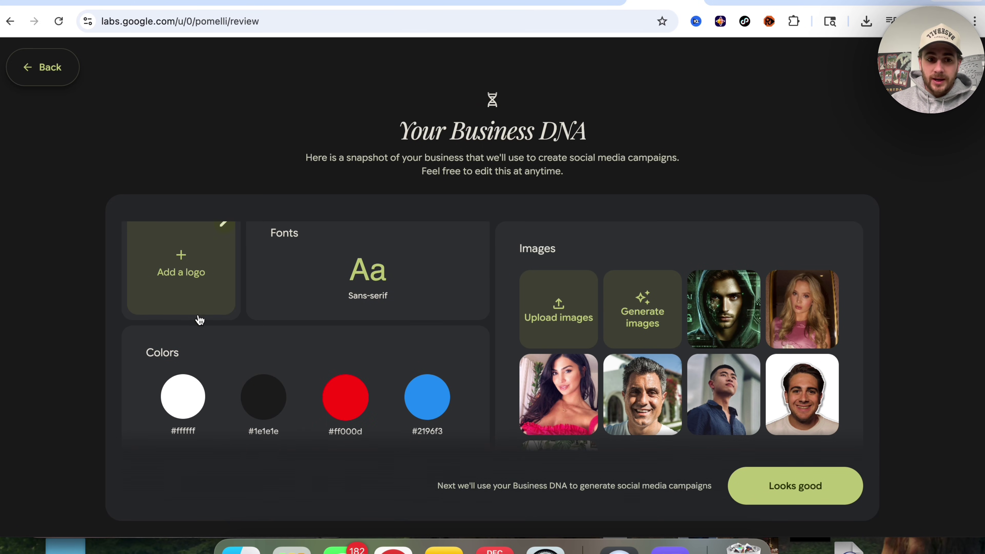
scroll(306, 373, "down", 3)
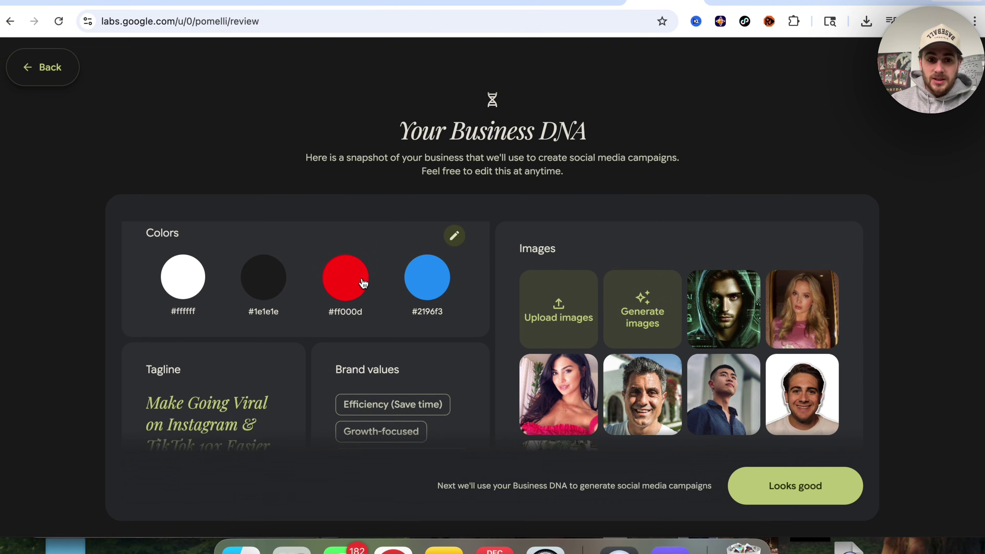
scroll(210, 327, "down", 3)
scroll(179, 324, "down", 3)
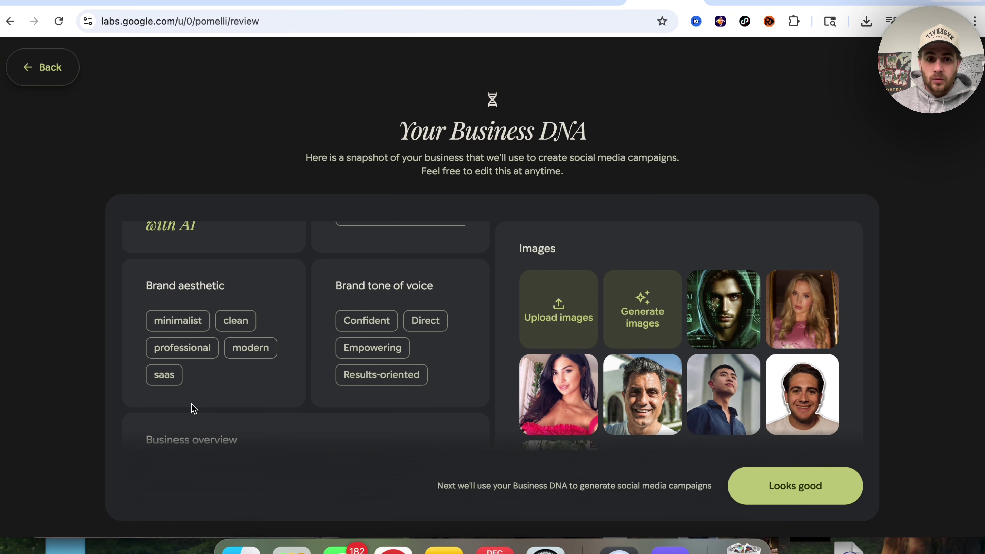
scroll(193, 408, "down", 3)
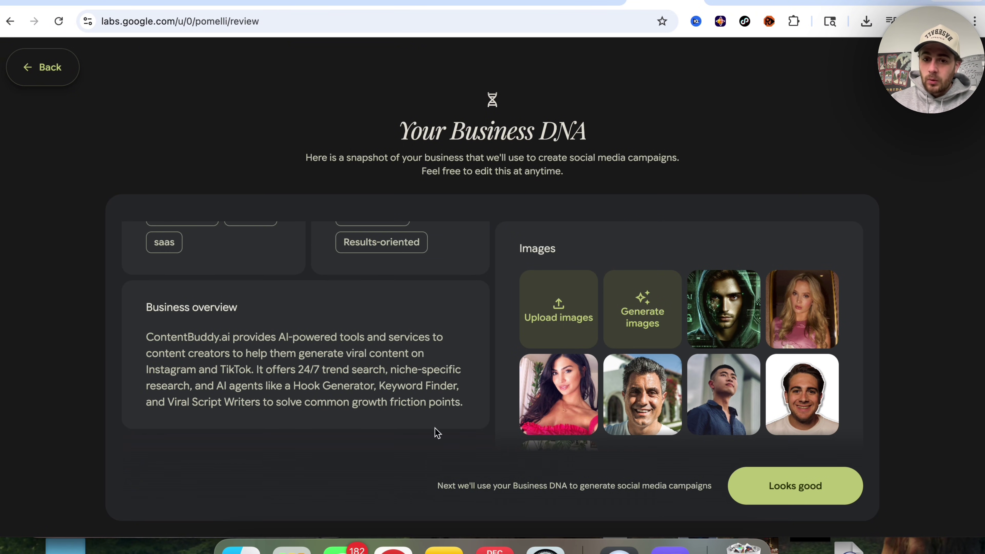
left_click(805, 487)
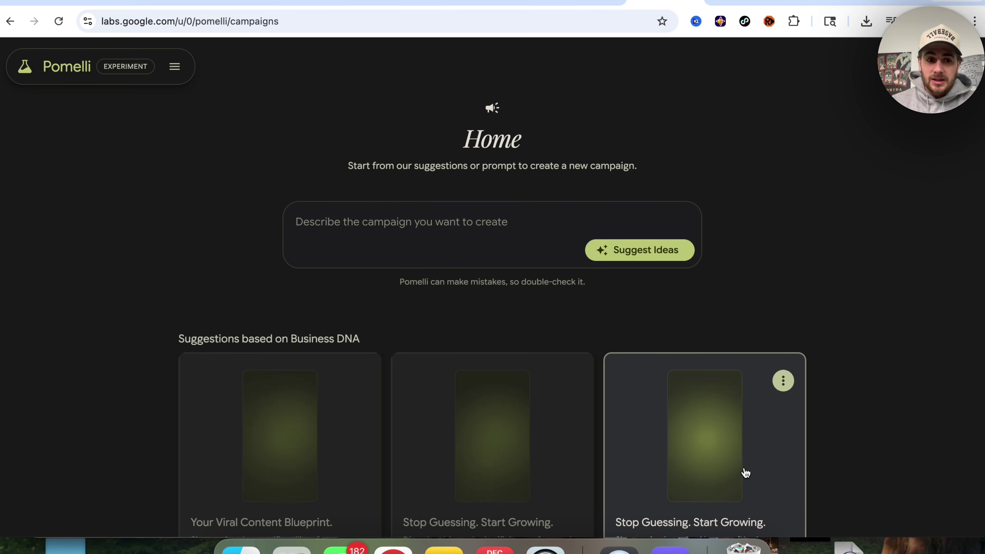
- Open the suggested "Stop Guessing. Start Growing." campaign showcasing how the AI agents save time, and look through its creatives
scroll(474, 381, "down", 3)
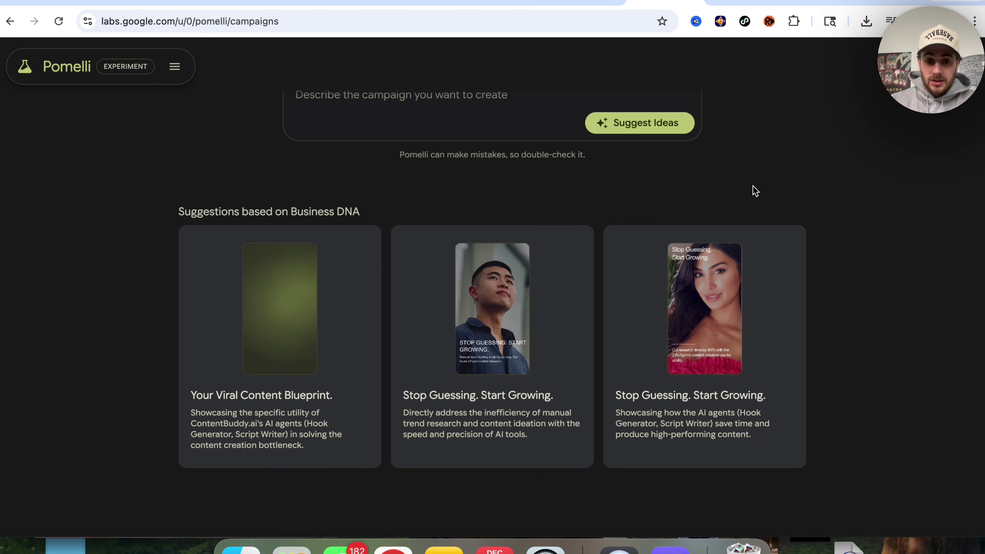
left_click(671, 305)
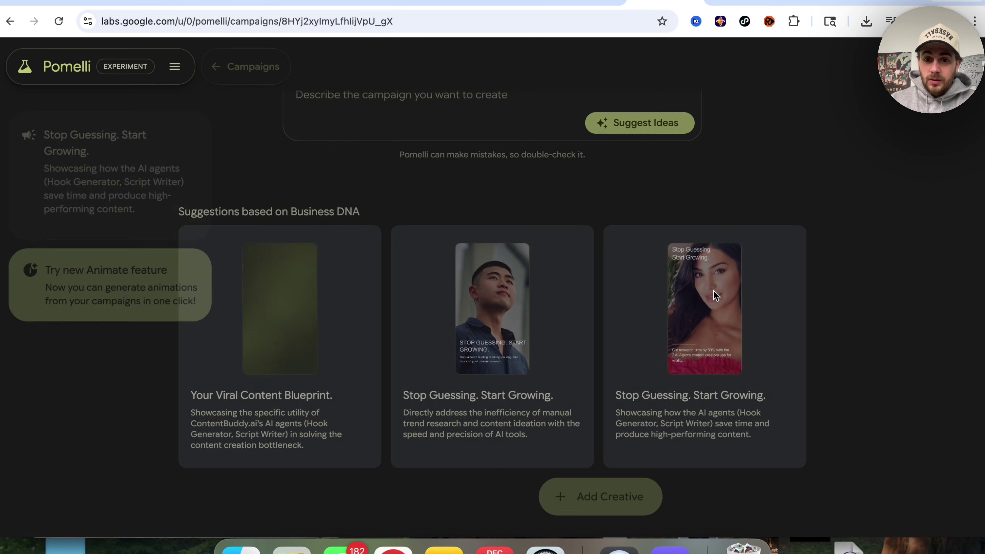
scroll(451, 346, "down", 2)
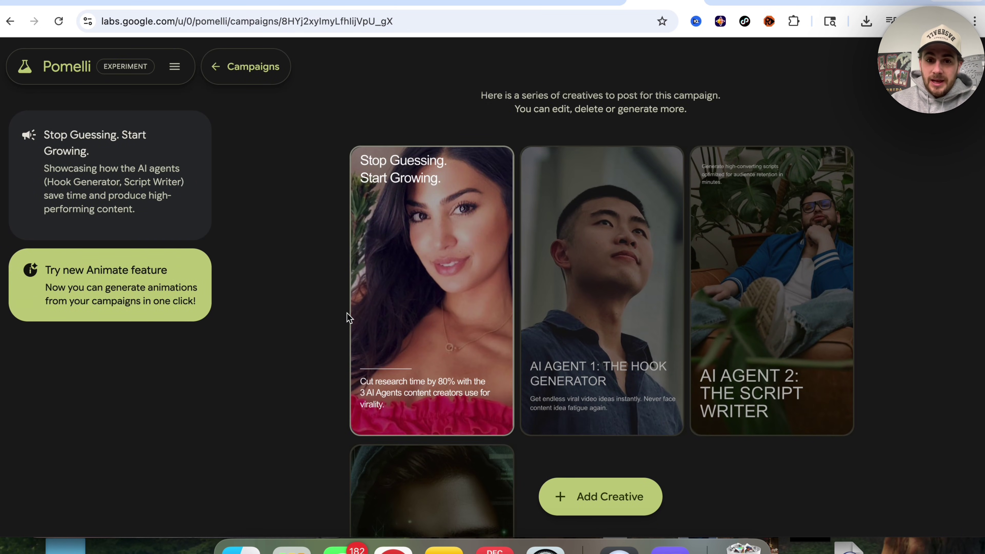
scroll(347, 314, "down", 7)
scroll(347, 317, "up", 9)
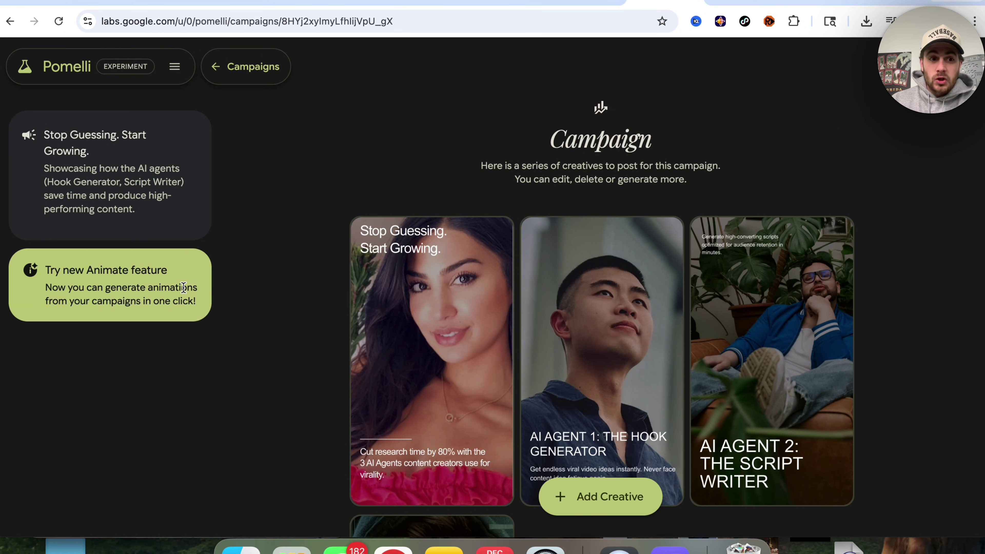
- Generate an animation of the "AI Agent 3: Audience Optimizer" creative and return to the campaign's creatives
mouse_move(433, 288)
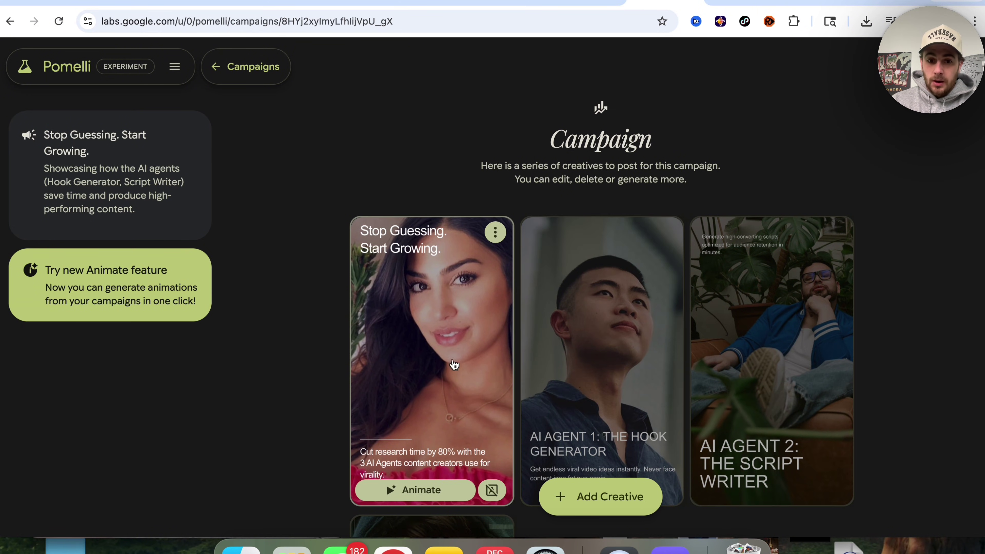
scroll(645, 337, "down", 5)
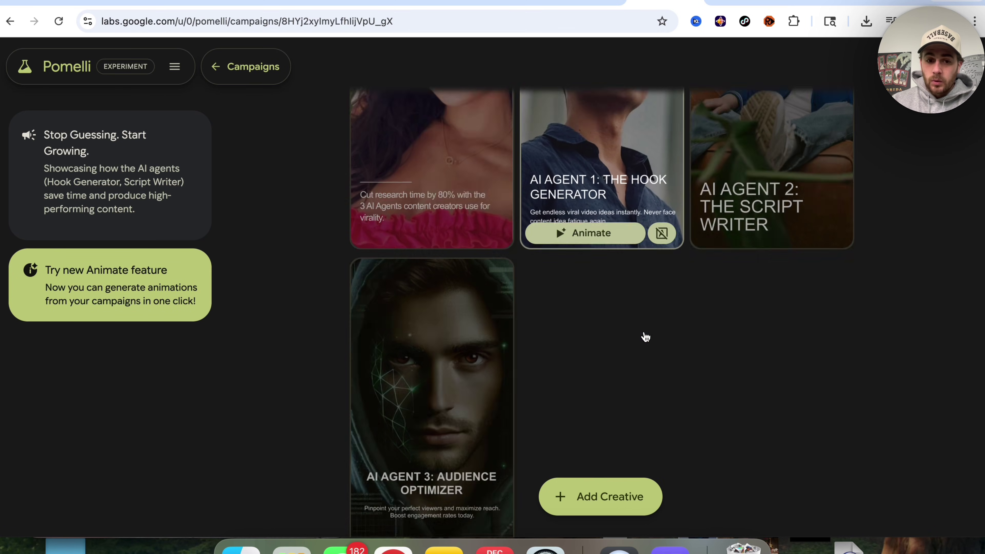
mouse_move(450, 367)
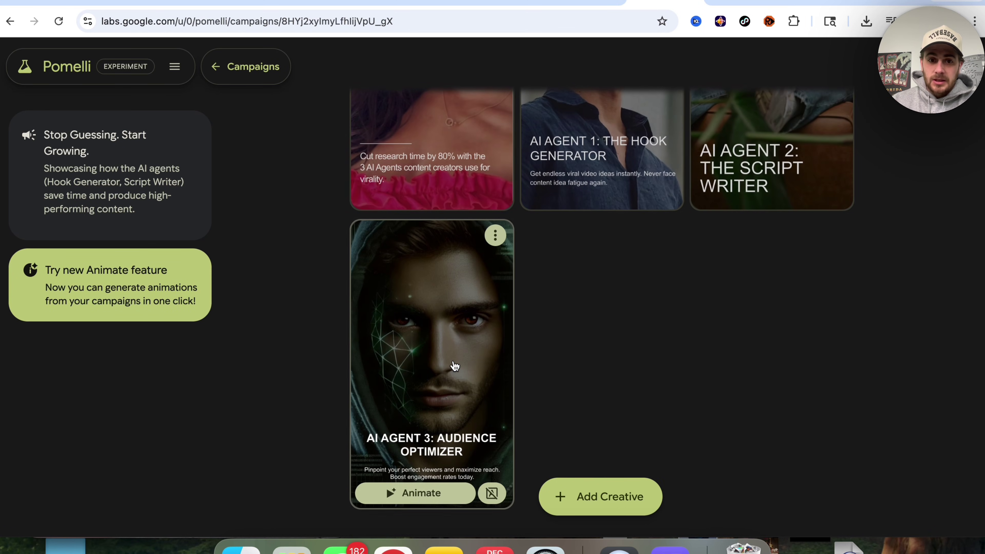
left_click(430, 451)
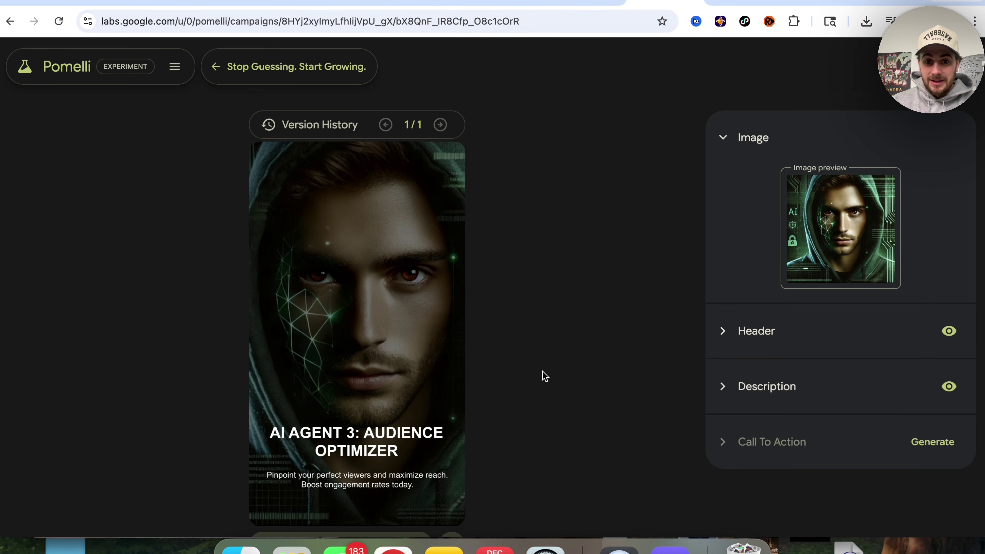
key("Escape")
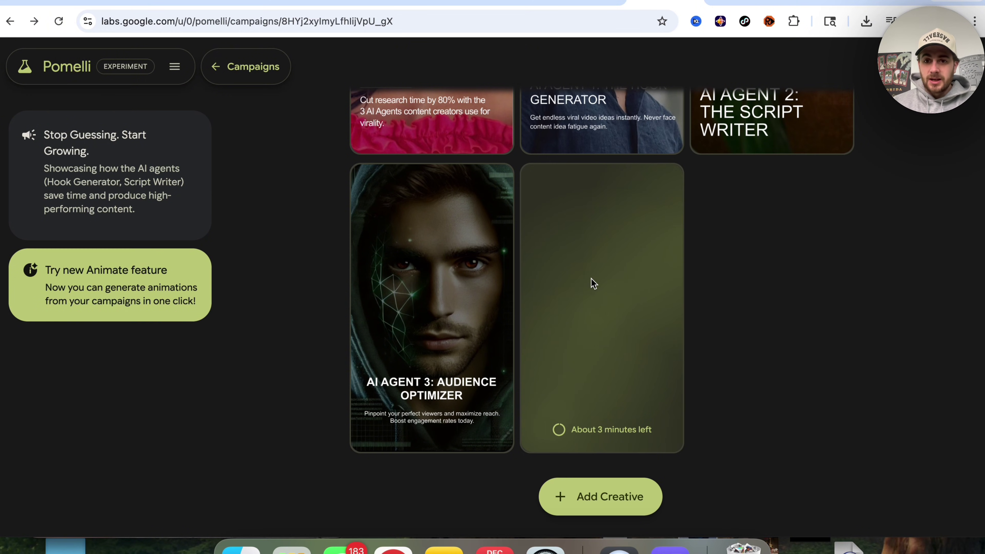
- Start adding a creative and look at the available aspect ratios and text elements for it
left_click(585, 496)
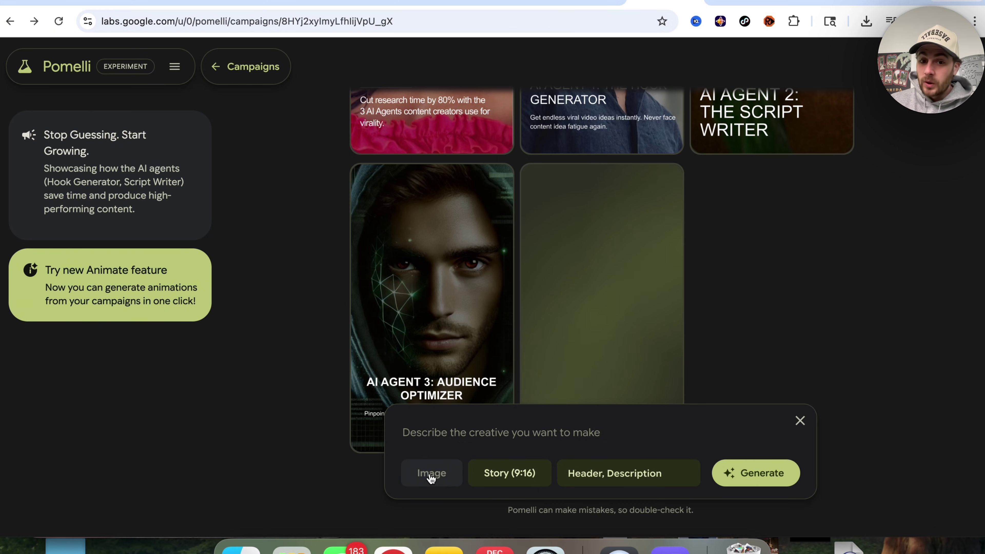
left_click(484, 476)
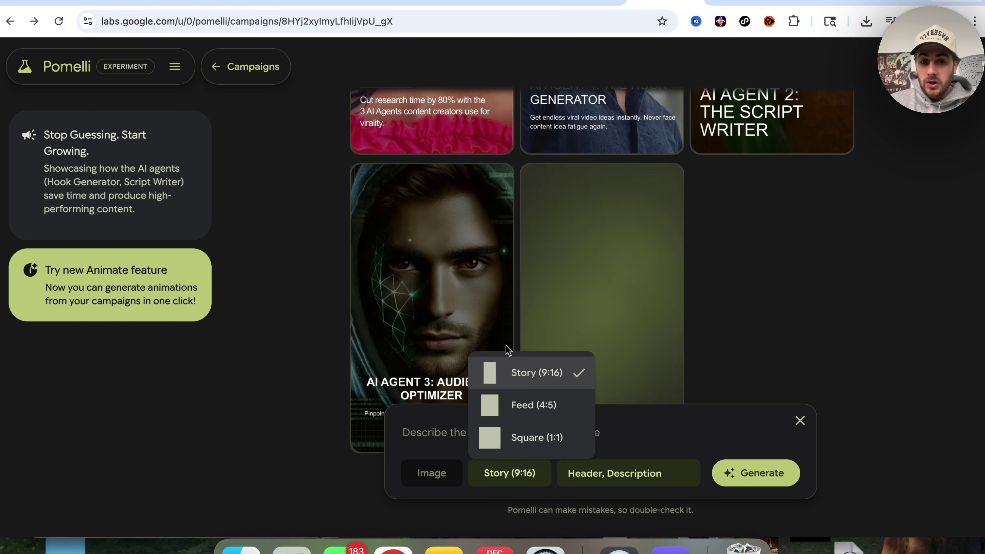
left_click(610, 473)
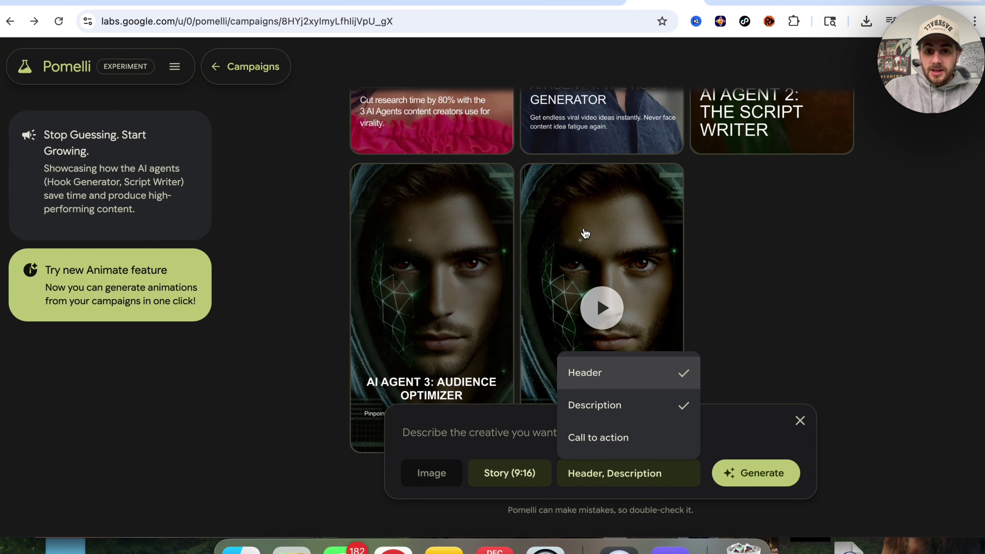
- Play the animated Audience Optimizer creative with the volume raised, and check the actions offered for it
key("XF86AudioRaiseVolume")
left_click(257, 389)
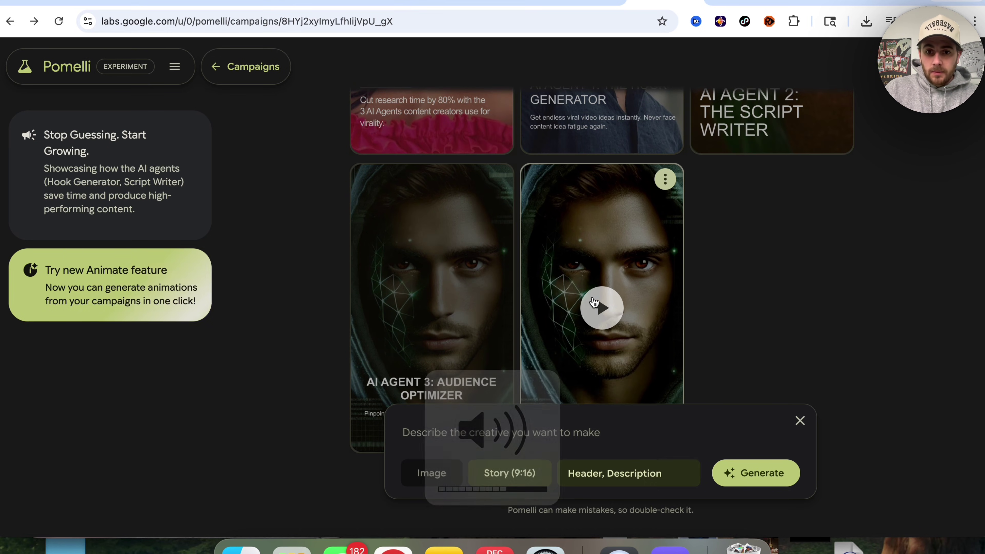
scroll(569, 295, "down", 2)
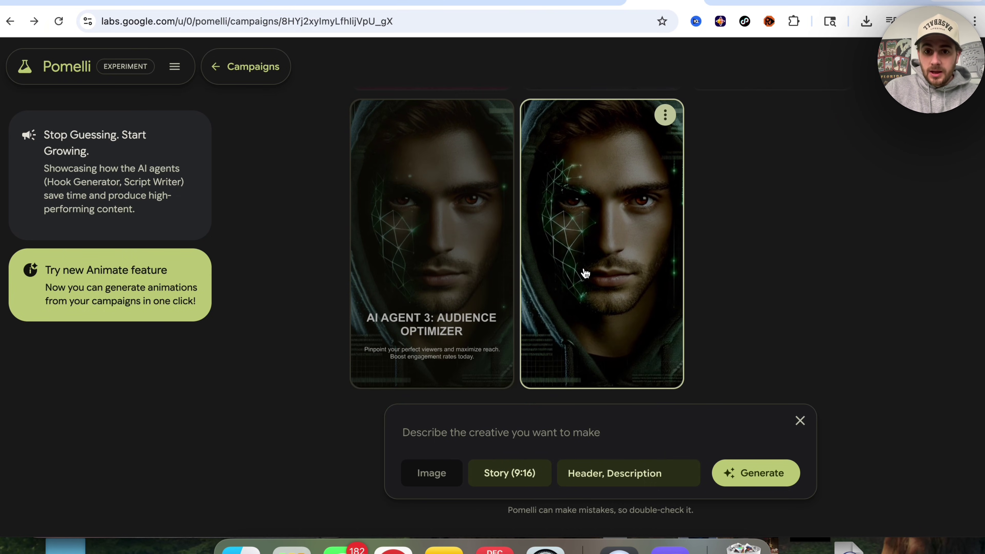
mouse_move(605, 242)
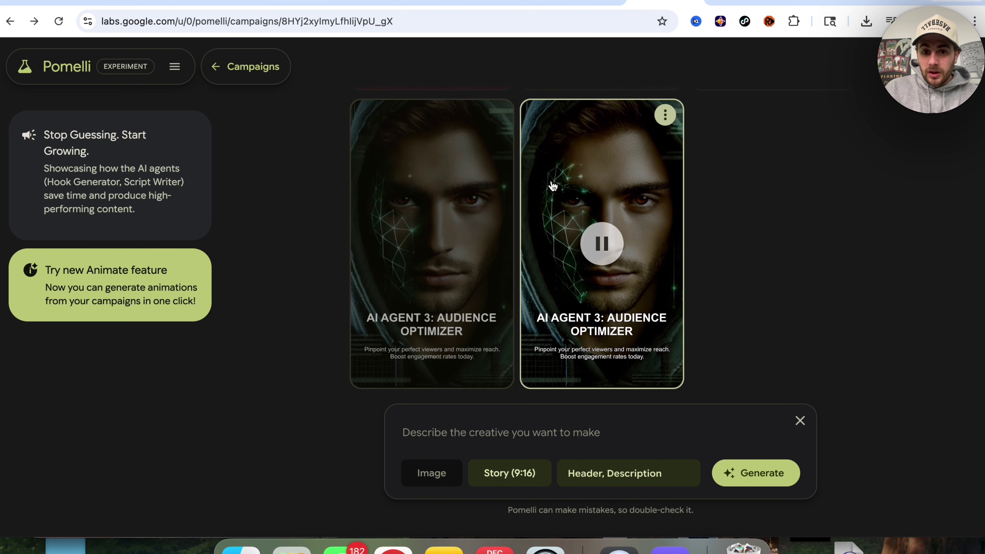
left_click(603, 357)
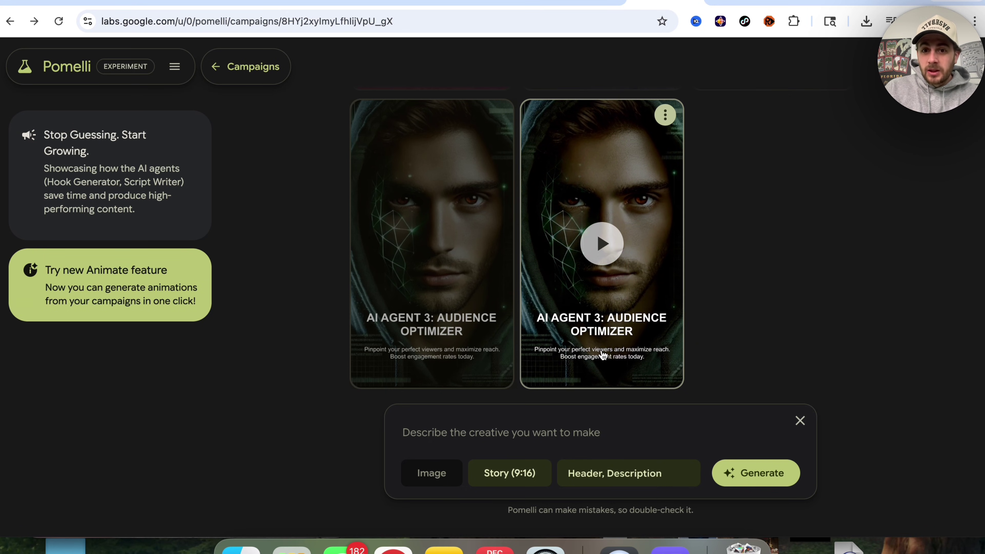
left_click(664, 115)
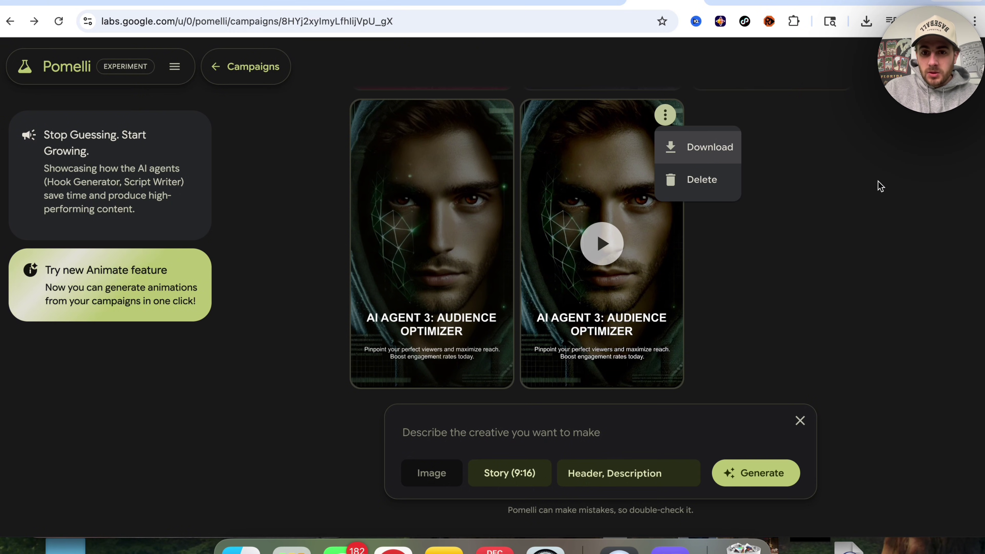
left_click(460, 329)
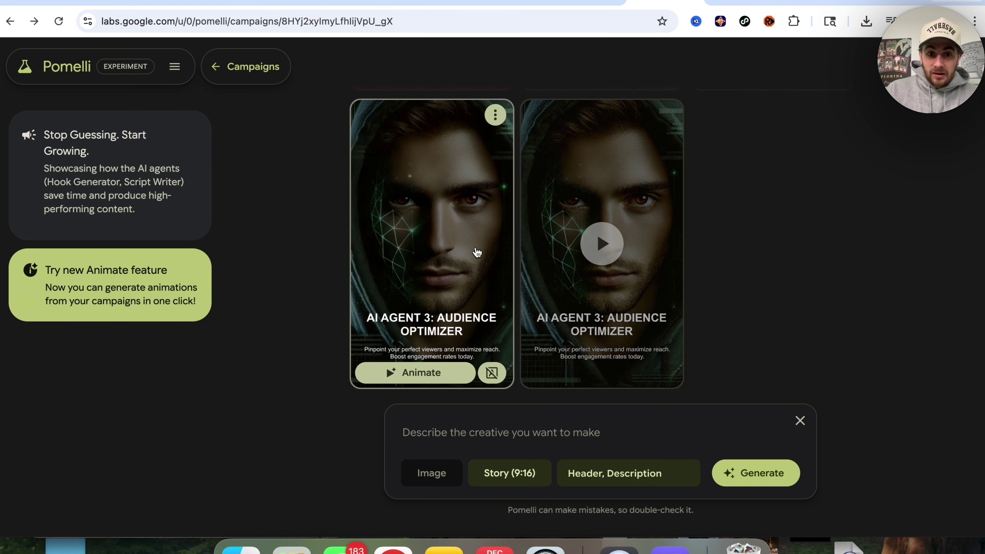
- Return to the campaign suggestions, open "Your Viral Content Blueprint." and look through its creatives
left_click(216, 65)
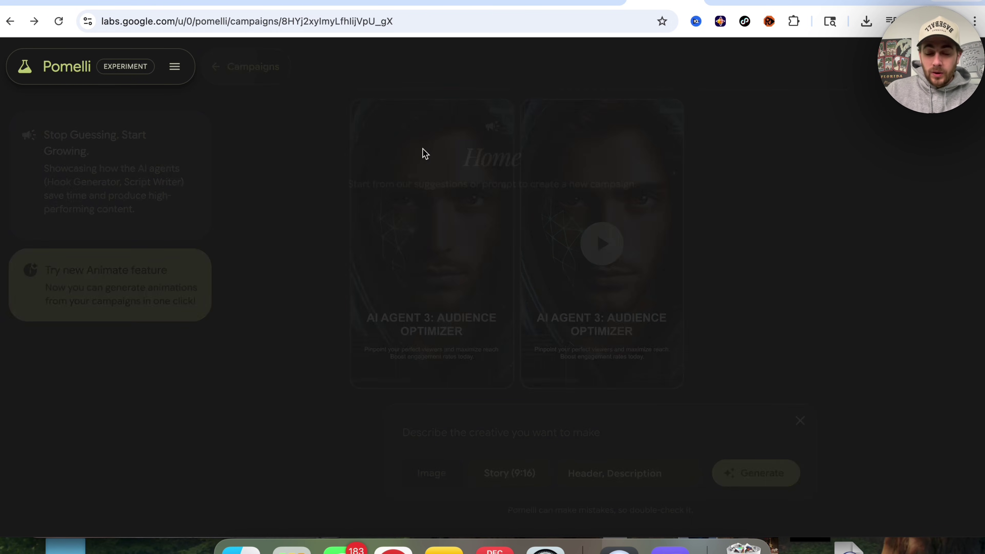
scroll(409, 315, "down", 3)
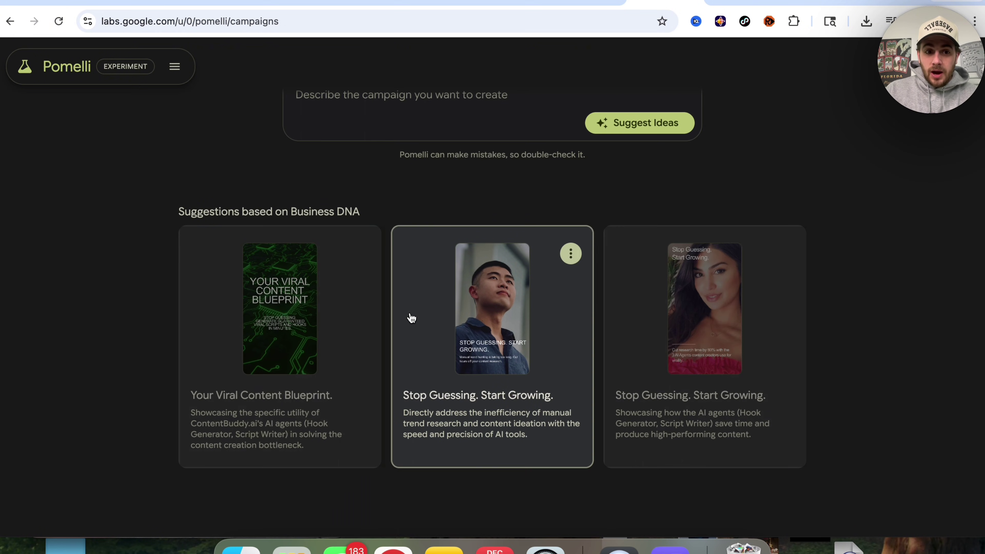
left_click(355, 249)
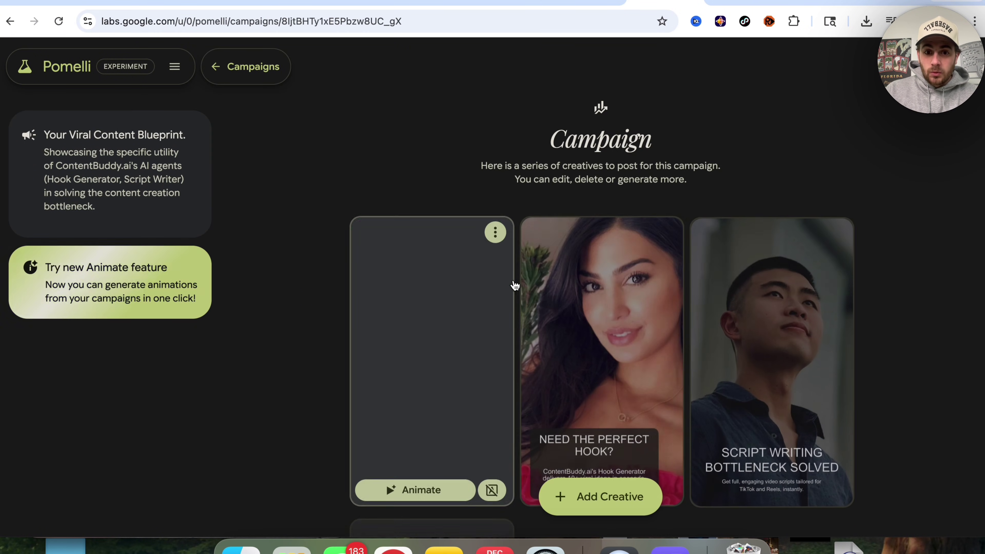
scroll(512, 286, "down", 3)
scroll(512, 286, "down", 3)
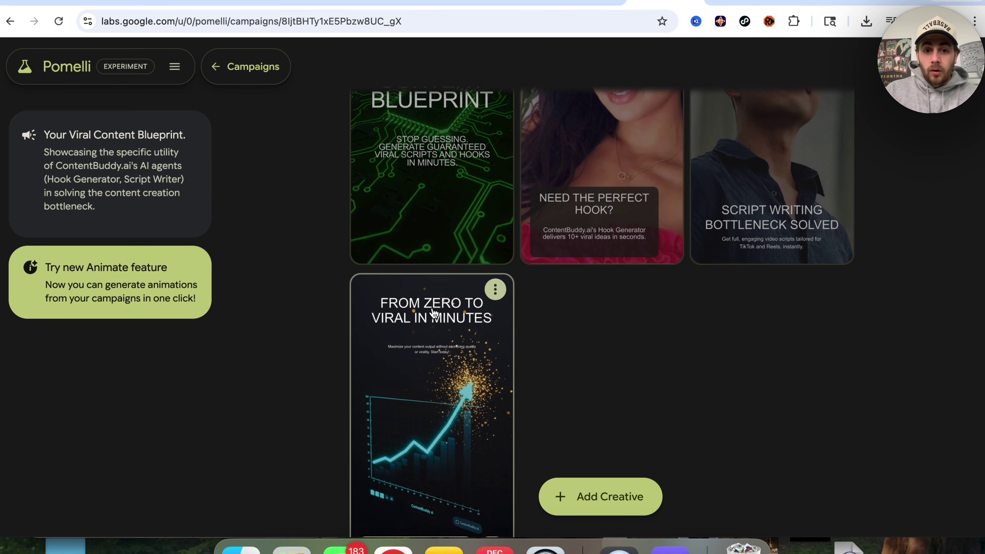
scroll(436, 310, "down", 2)
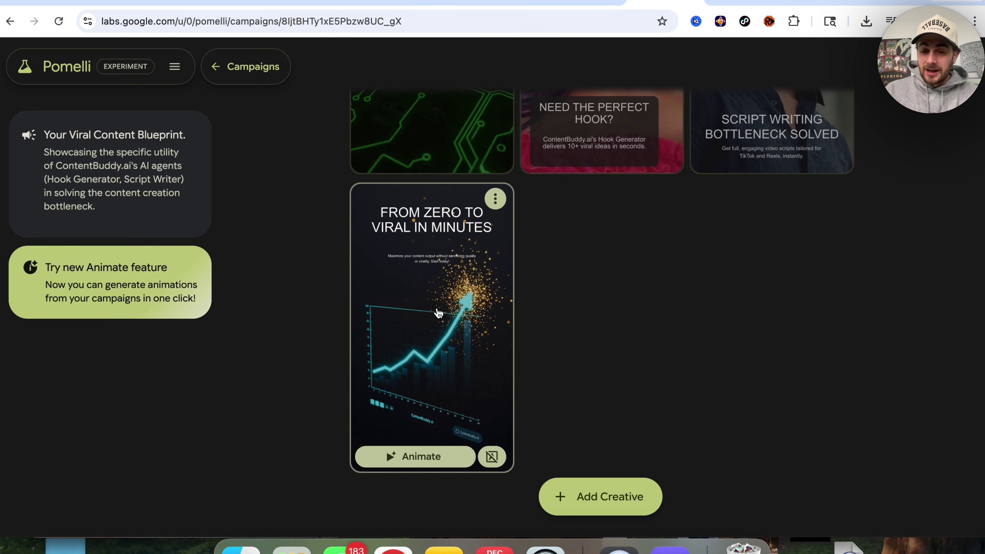
scroll(433, 312, "up", 6)
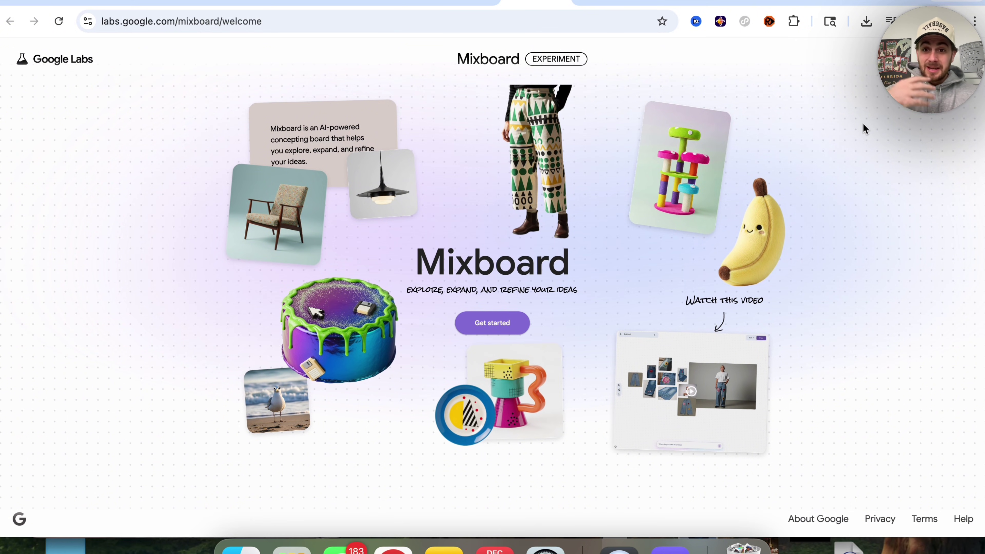
- Start a new Mixboard project and generate a board for a New Year's living-room party based on Miami with an "80s miami" vibe
left_click(483, 325)
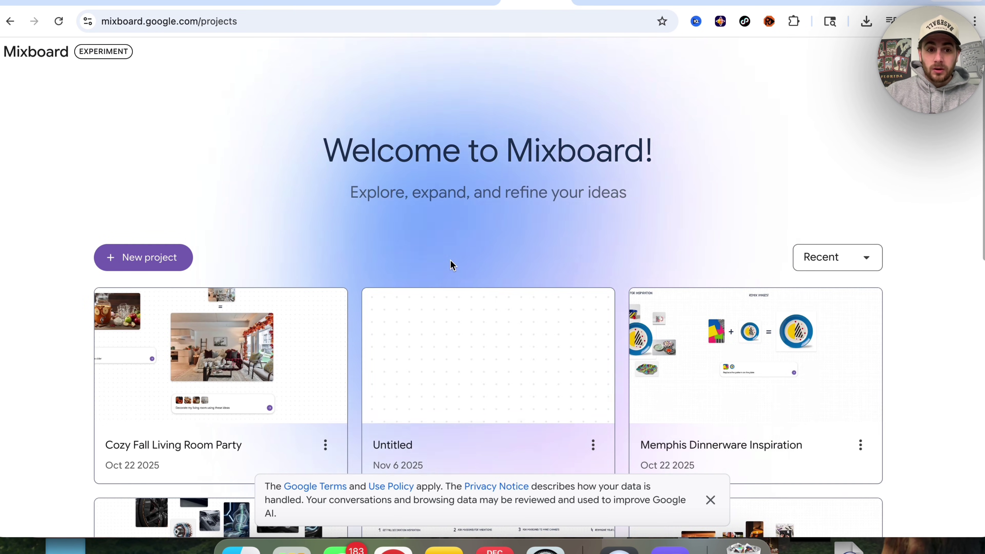
left_click(161, 255)
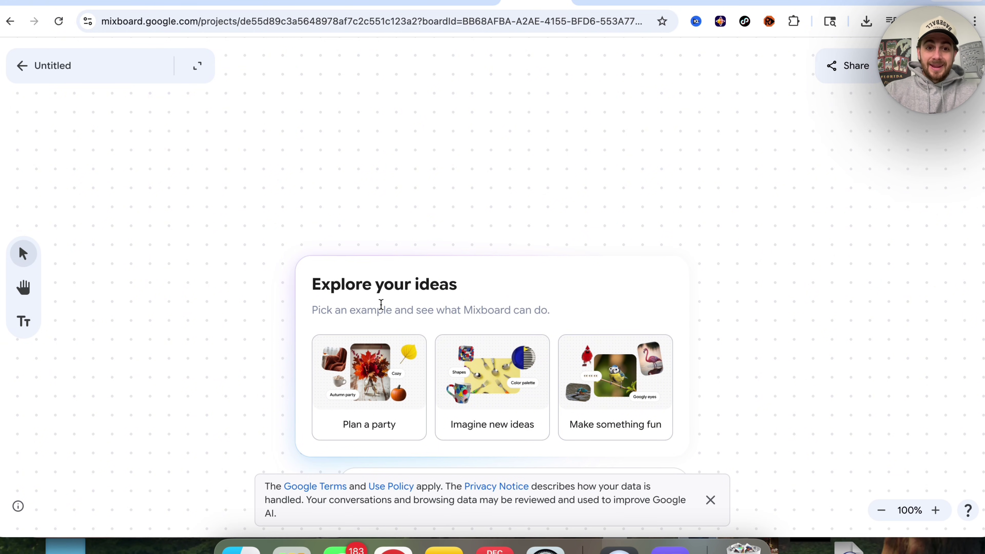
left_click(378, 386)
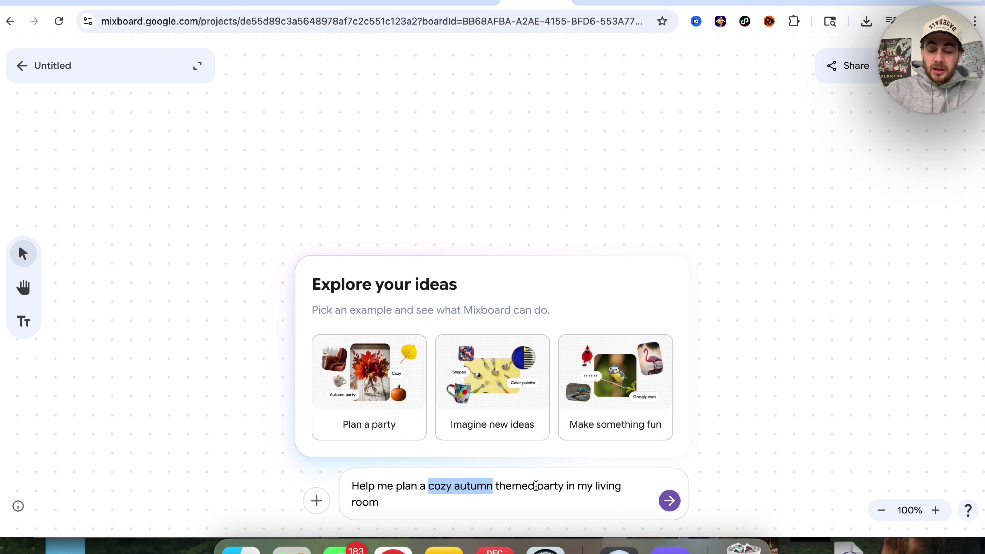
type("new years party")
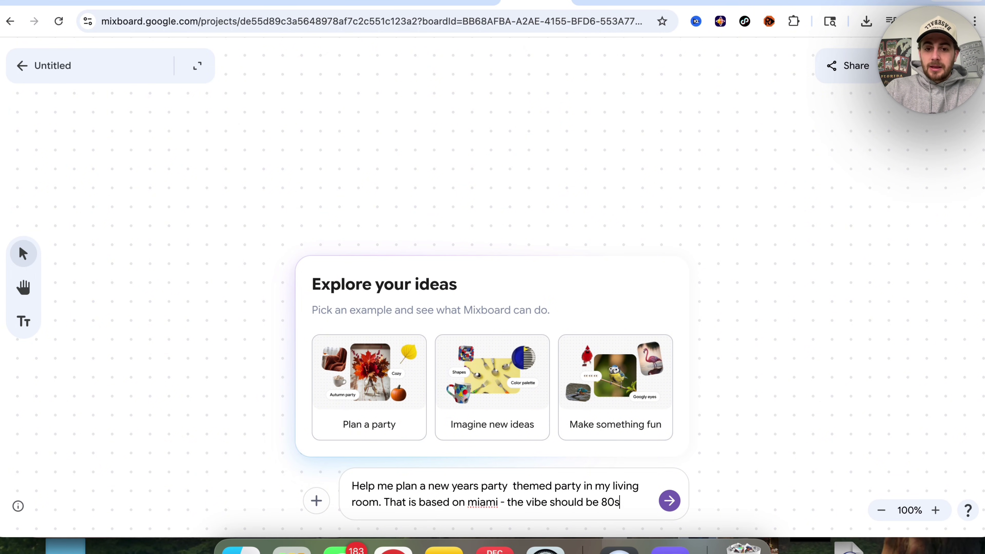
type("iami")
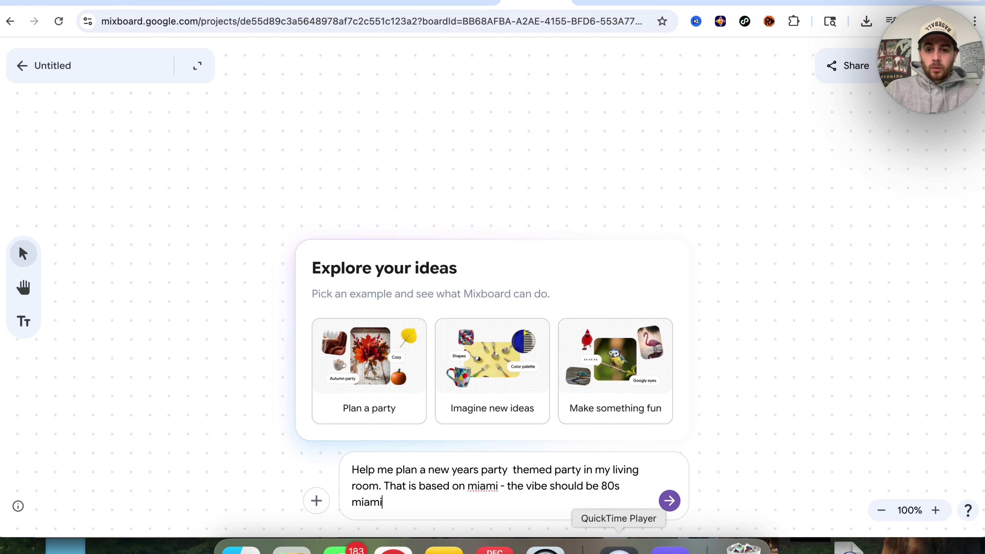
left_click(671, 501)
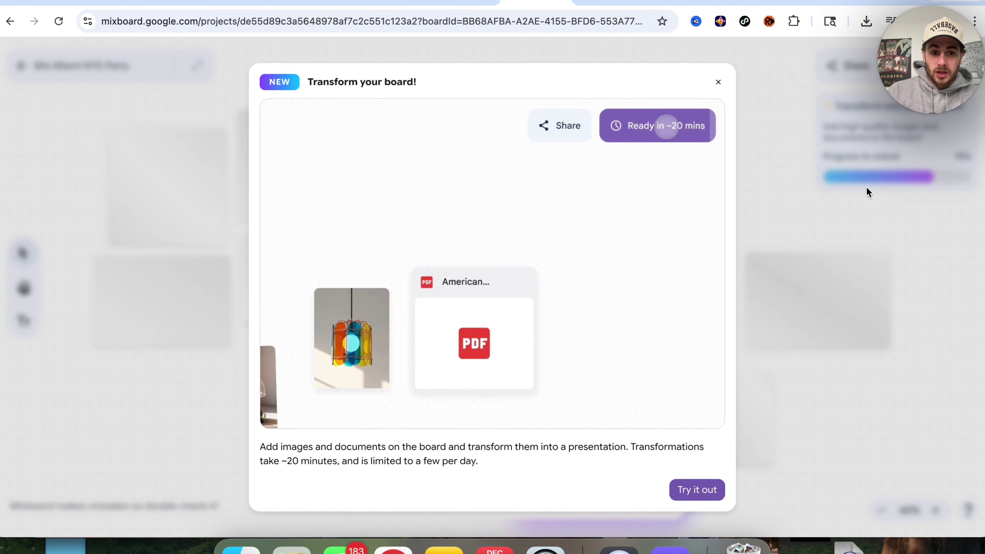
- Read the description of transforming the board into a presentation, dismiss it, and look over the generated party images
triple_click(321, 456)
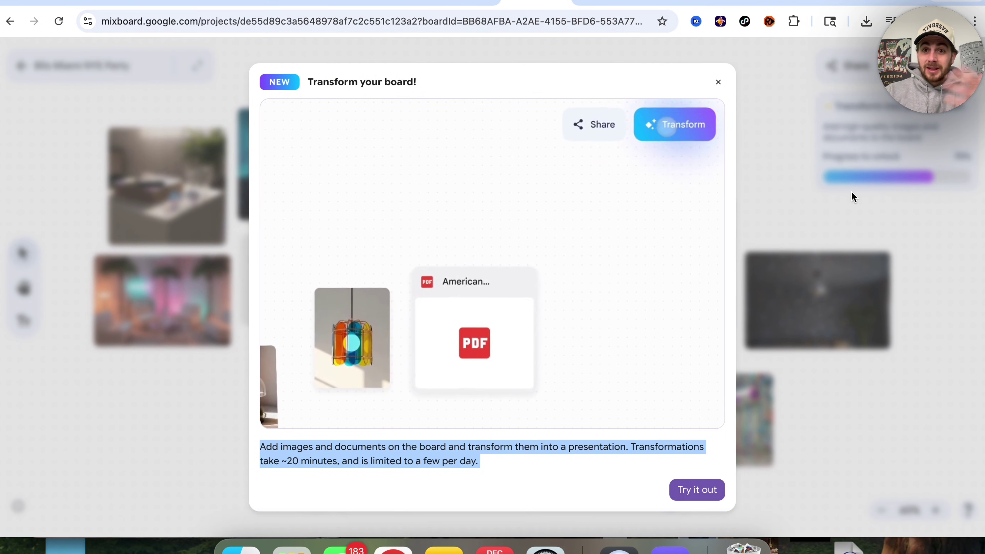
left_click(715, 80)
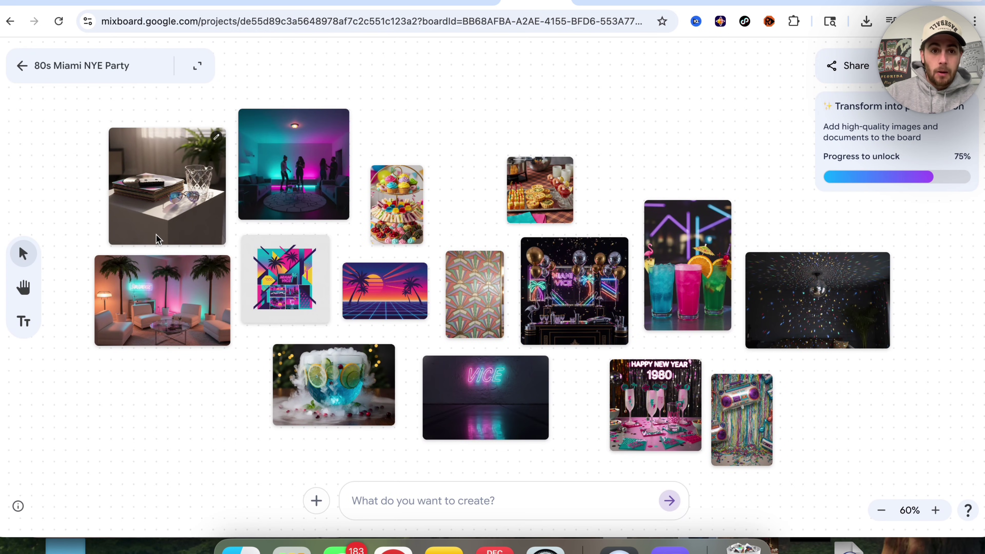
scroll(428, 149, "down", 2)
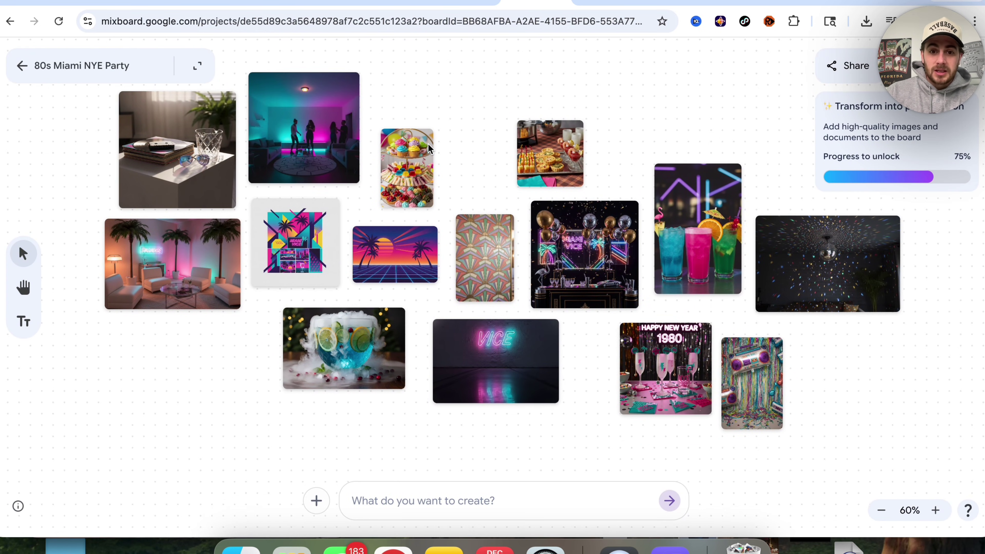
scroll(428, 149, "right", 5)
scroll(429, 150, "right", 2)
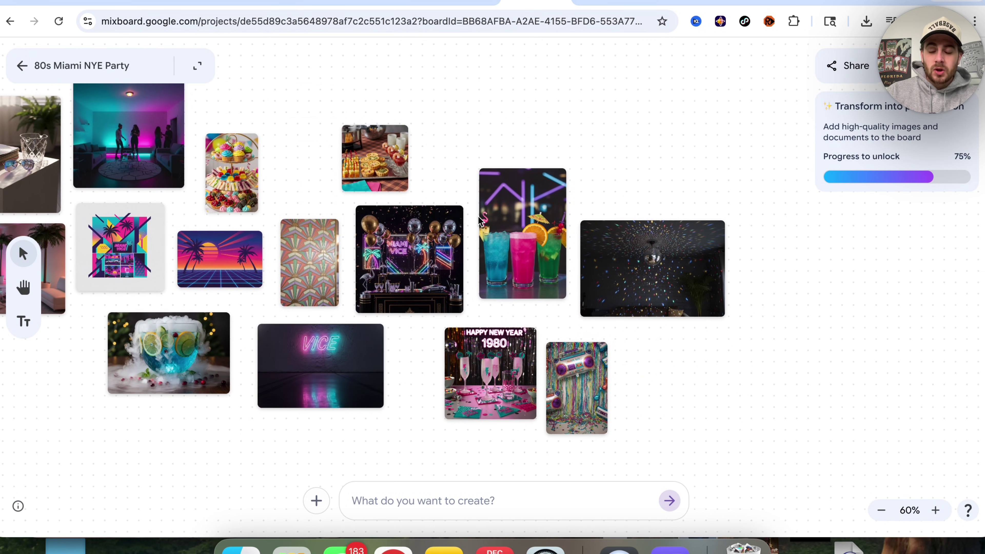
scroll(607, 216, "right", 4)
scroll(607, 217, "left", 2)
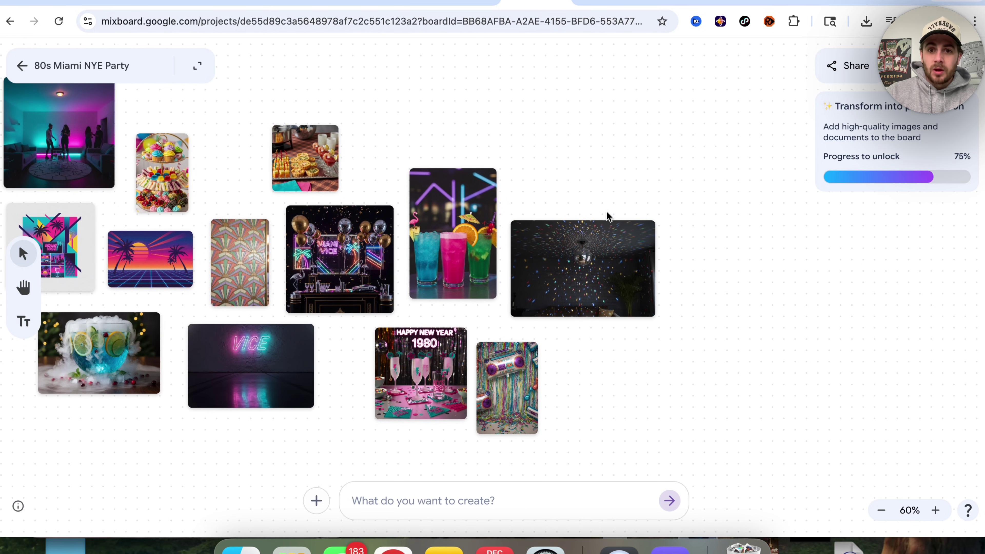
- Generate more images like the three neon cocktails, and select that picture together with the Miami Vice bar and snack table images
left_click(451, 217)
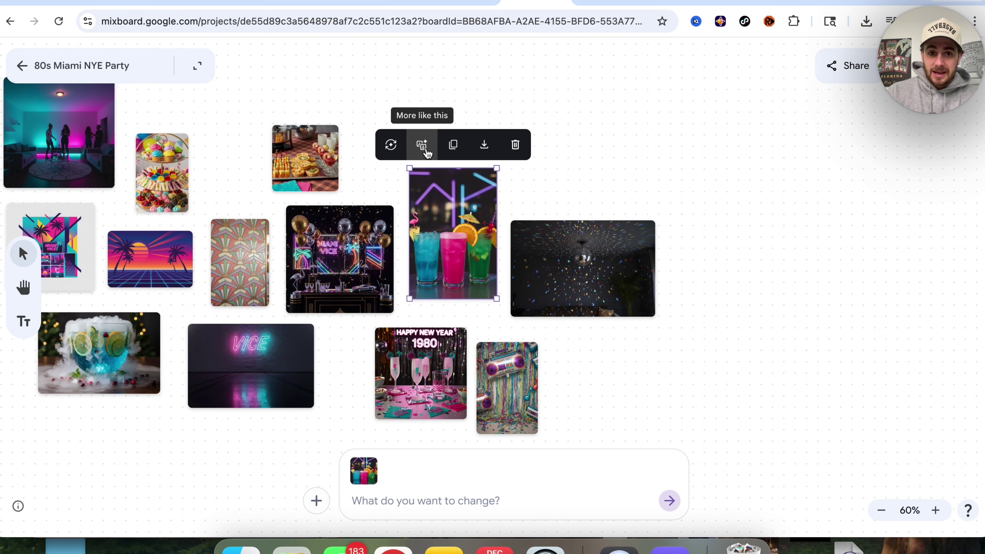
left_click(425, 151)
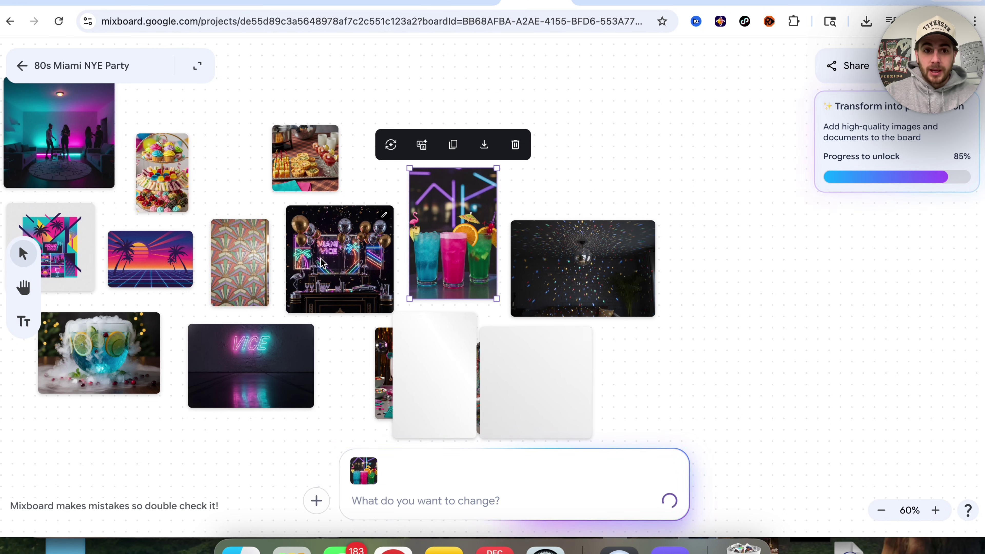
left_click(333, 256, "shift")
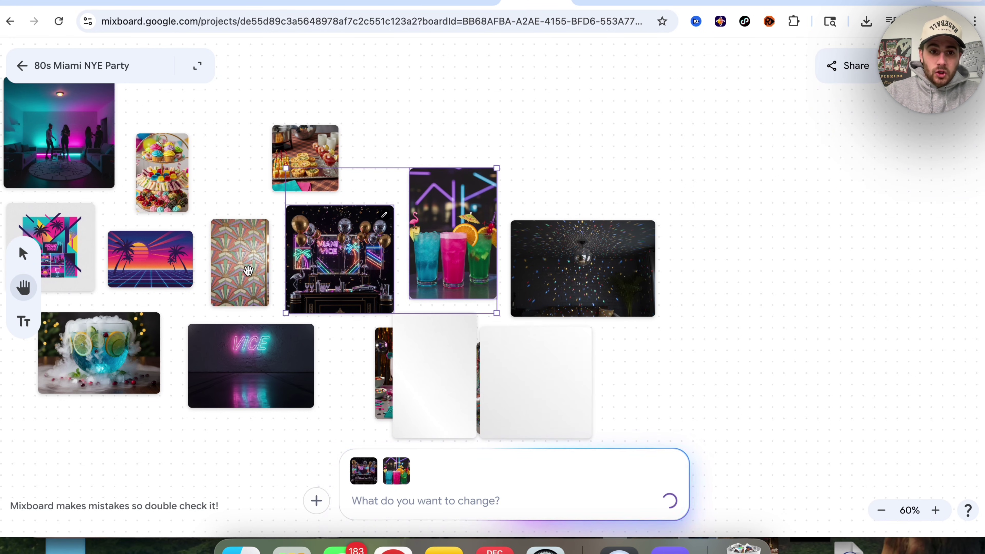
left_click(267, 116)
left_click_drag(386, 139, 464, 253)
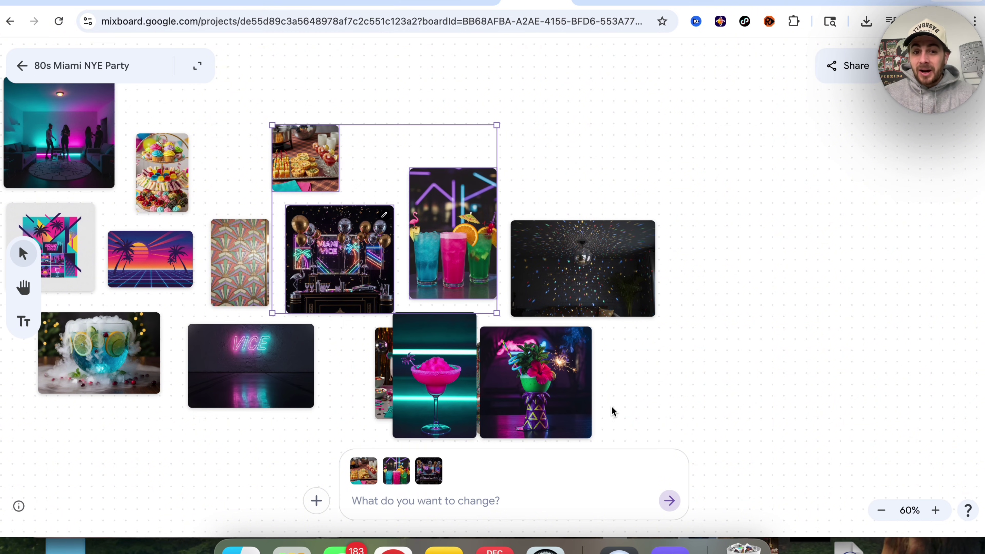
- Move the two newly generated drink images clear of the others, one above and one below the disco-ball room image
scroll(612, 411, "down", 2)
scroll(612, 411, "left", 1)
left_click(551, 348)
left_click_drag(551, 348, 622, 109)
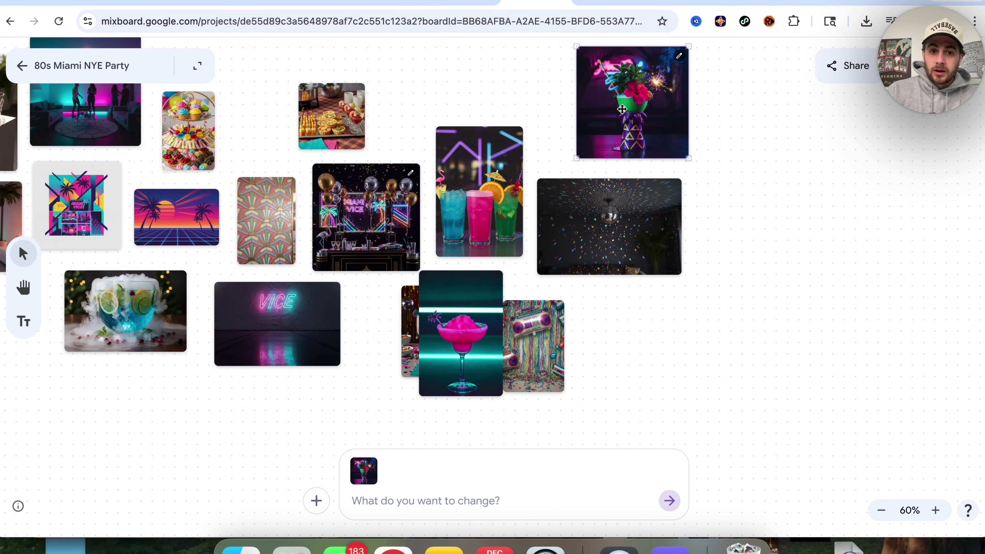
left_click_drag(460, 333, 671, 360)
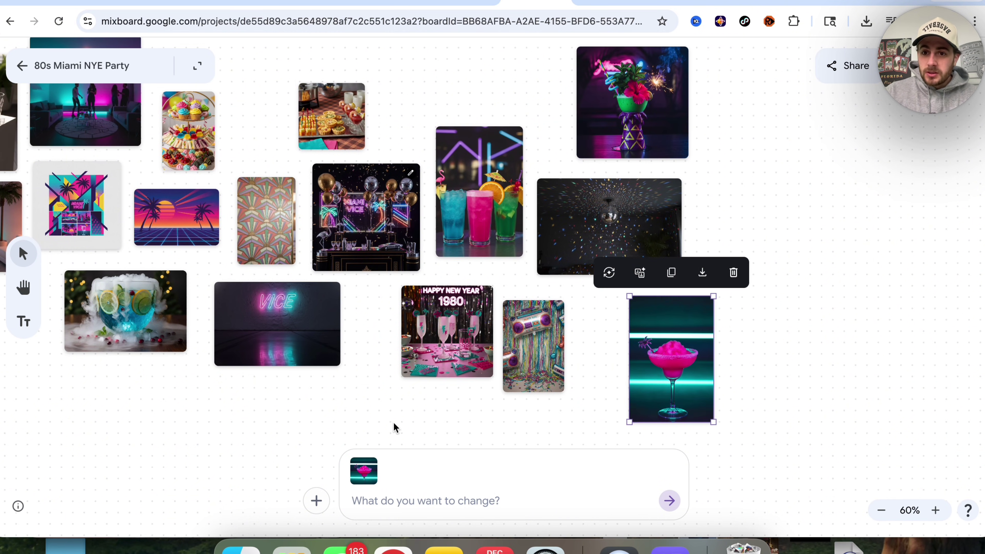
- Add a text label reading "good ideas" in the empty area below the party images
scroll(394, 427, "down", 5)
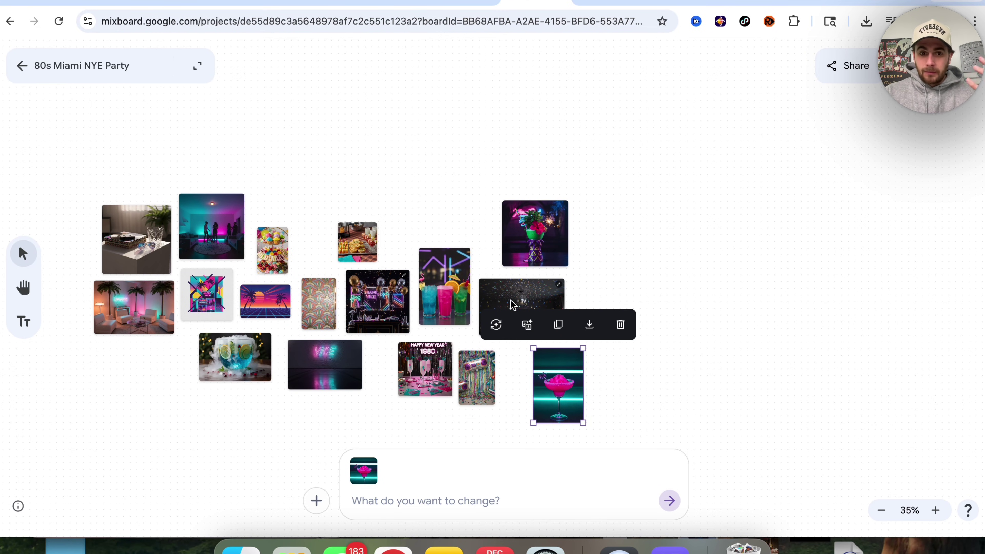
scroll(513, 304, "down", 2)
scroll(513, 305, "left", 1)
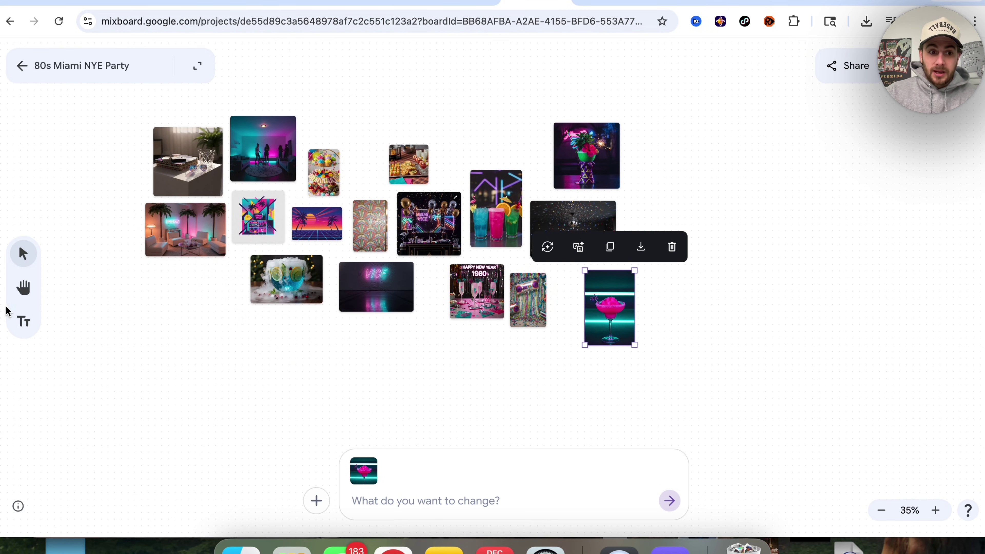
left_click(18, 320)
left_click_drag(170, 357, 310, 390)
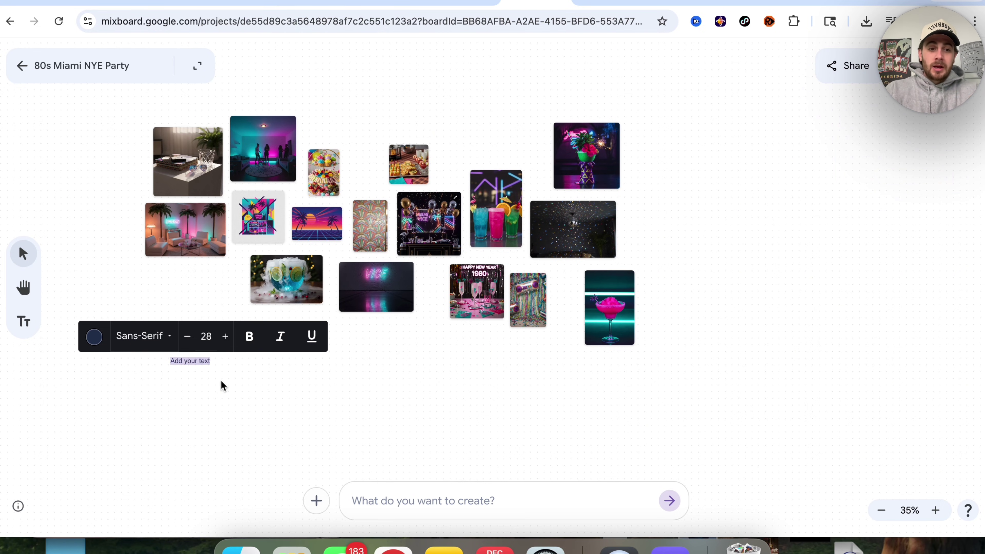
type("good ideas")
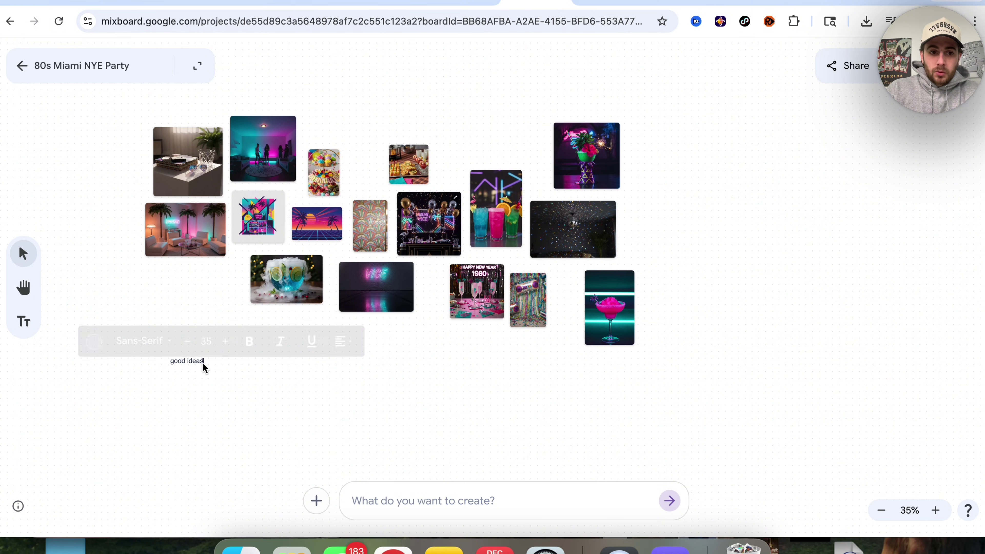
- Set the "good ideas" label to bold at font size 35
double_click(193, 360)
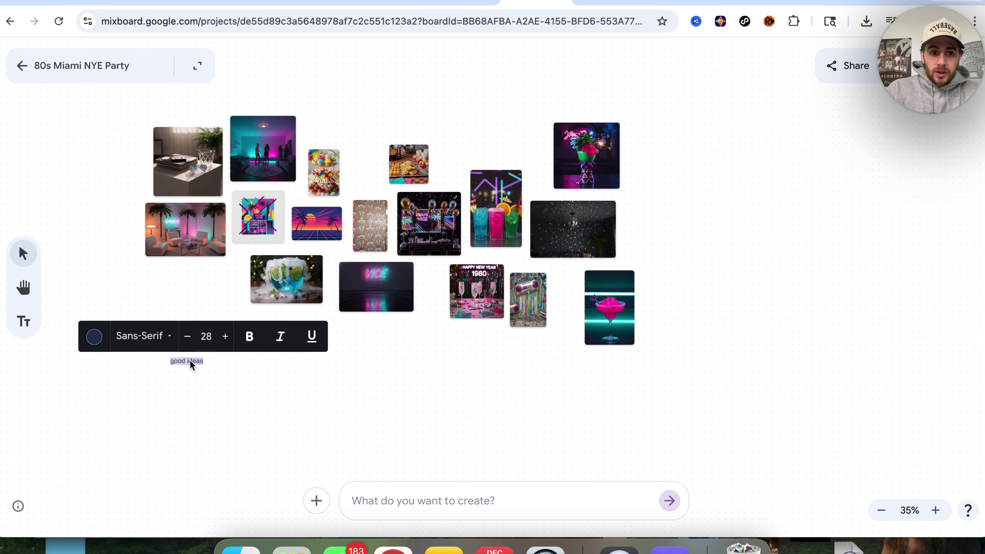
left_click(225, 336)
left_click(224, 337)
left_click(224, 337)
left_click(224, 337)
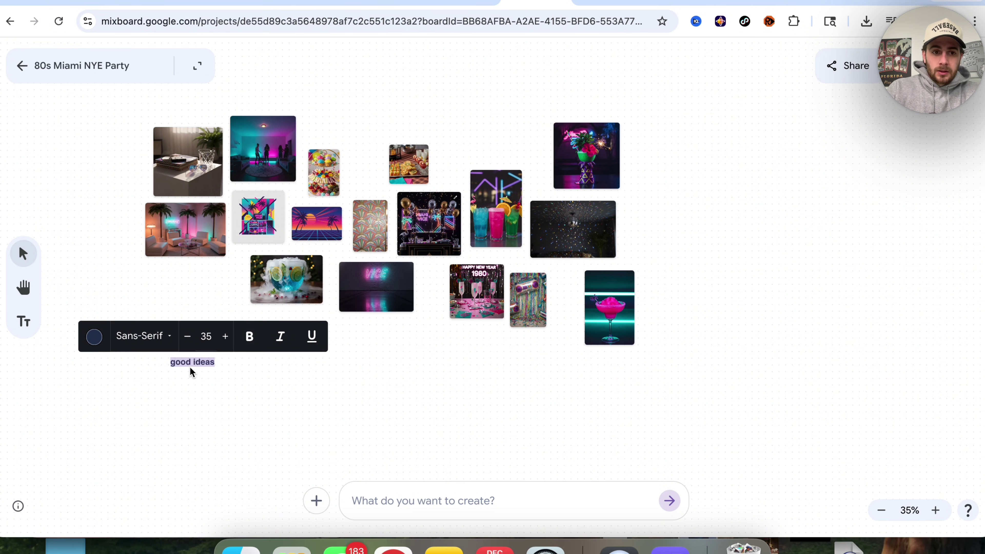
left_click(310, 83)
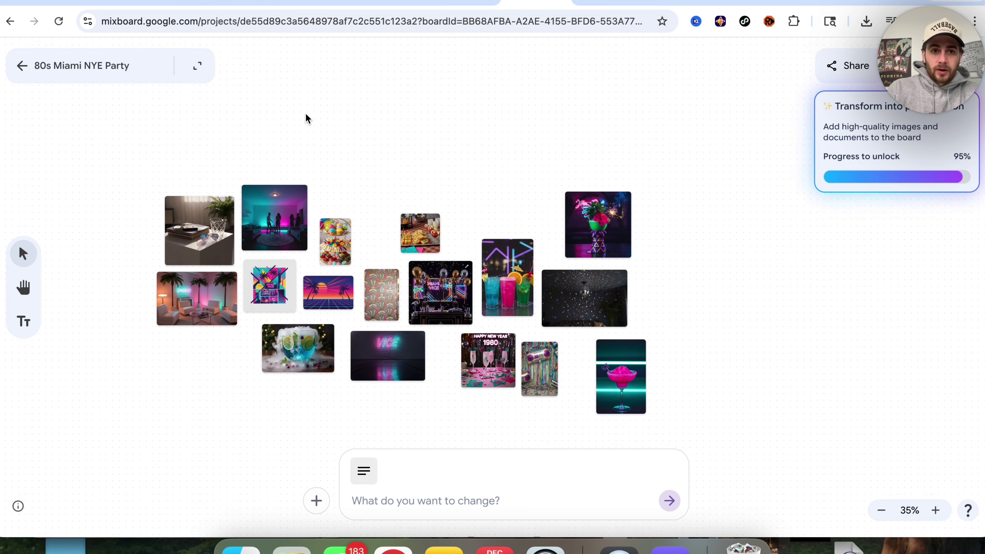
- Check the options for adding images to the board, return to the project list and look through the existing Mixboard projects
scroll(308, 109, "up", 3)
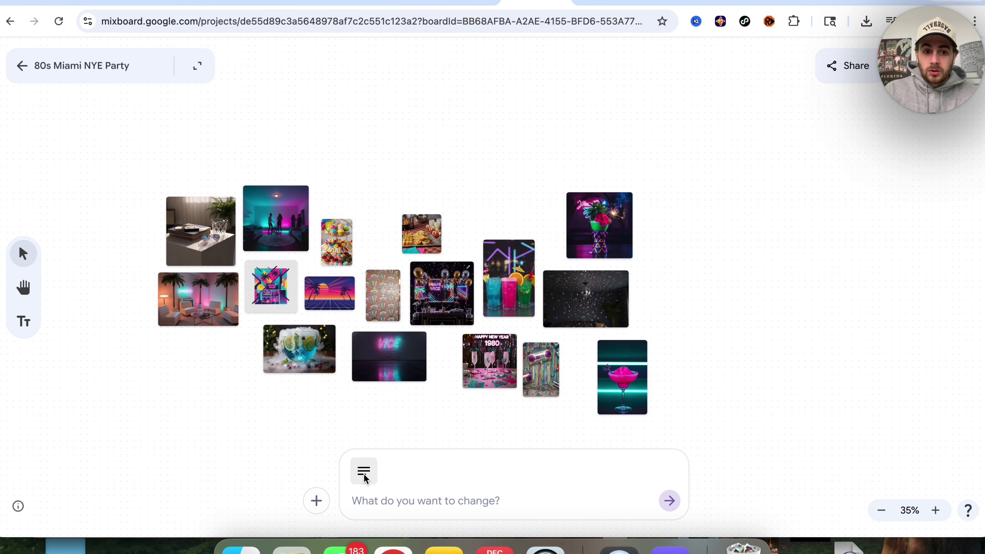
left_click(318, 501)
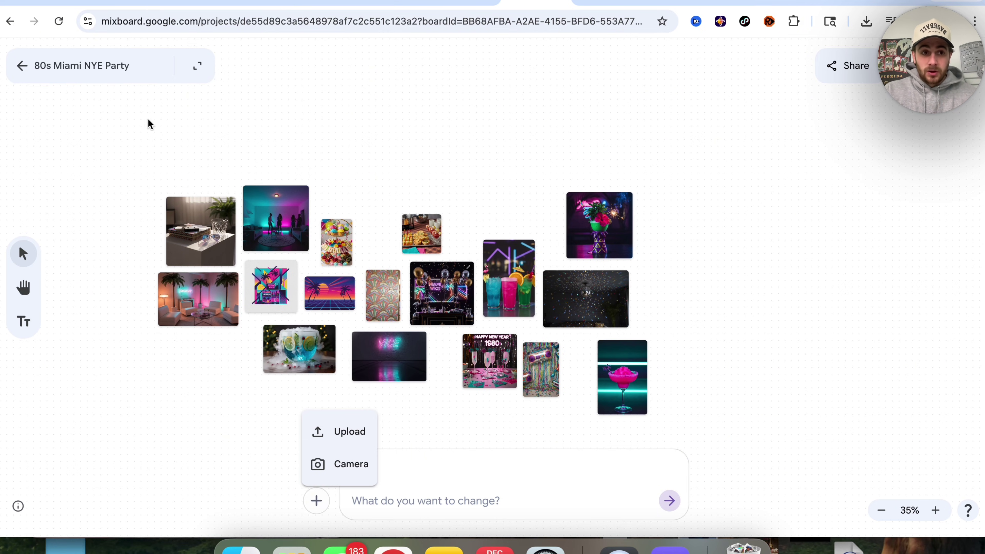
left_click(19, 66)
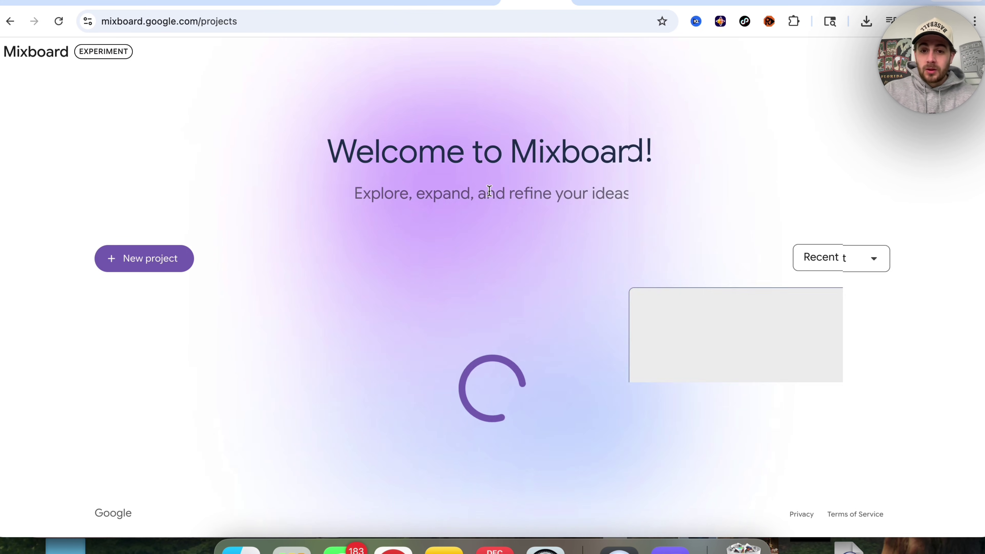
scroll(620, 295, "down", 4)
scroll(620, 295, "down", 3)
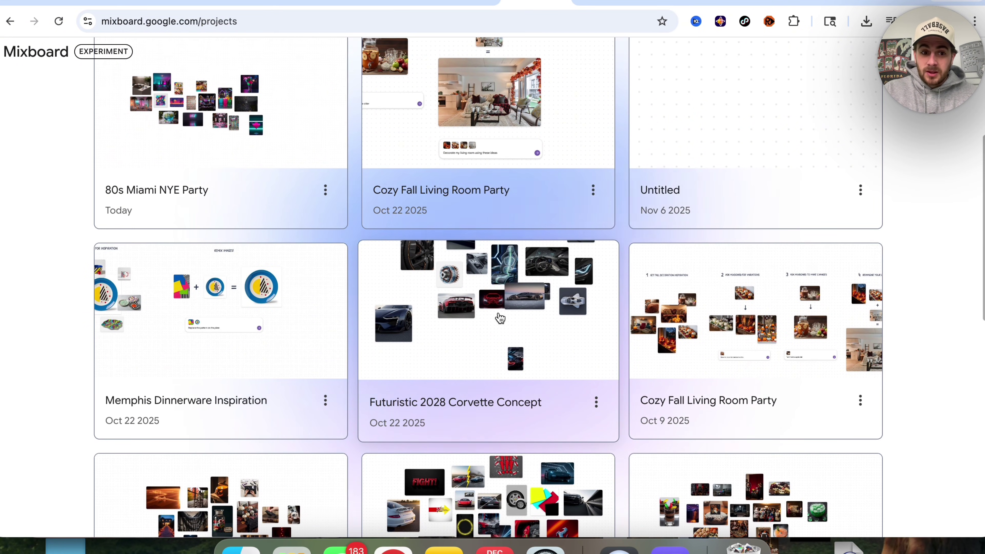
scroll(500, 318, "down", 5)
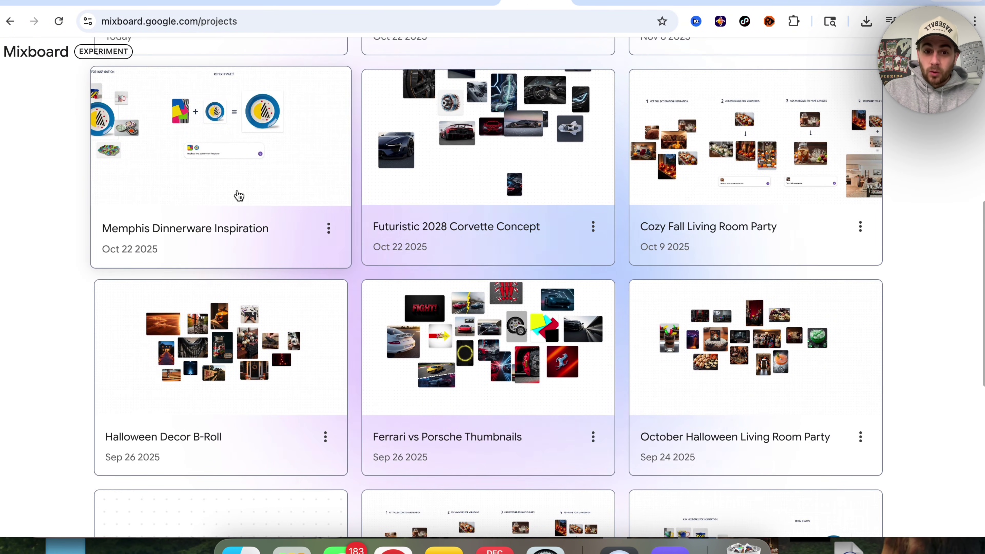
scroll(398, 310, "down", 3)
scroll(398, 310, "down", 2)
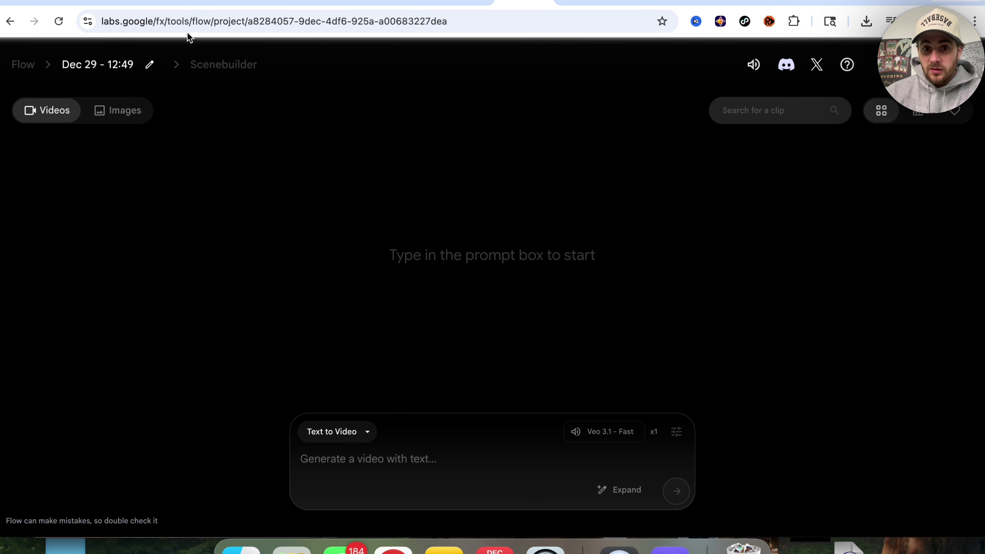
- Check the Flow card on the Google Labs experiments page and return to the empty Flow project
left_click(390, 3)
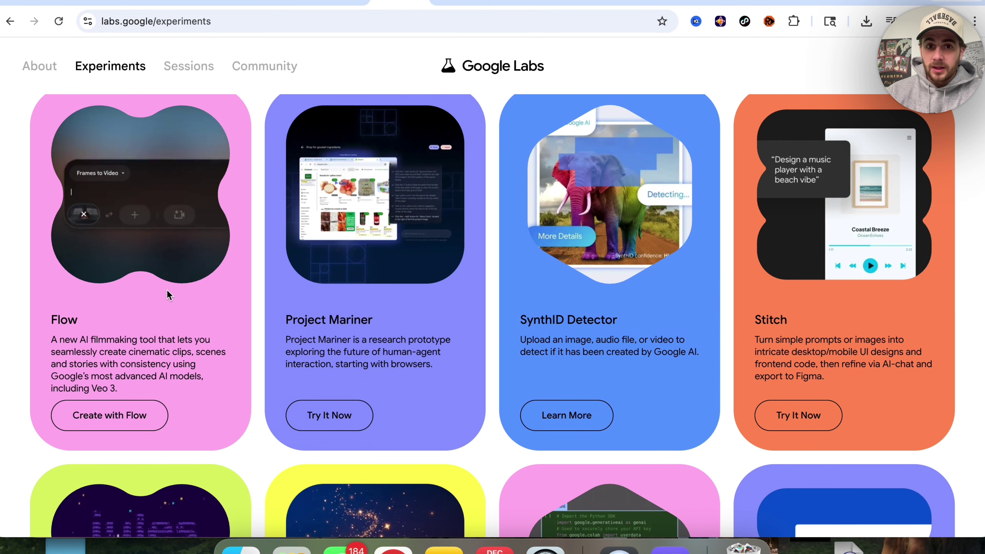
left_click(518, 3)
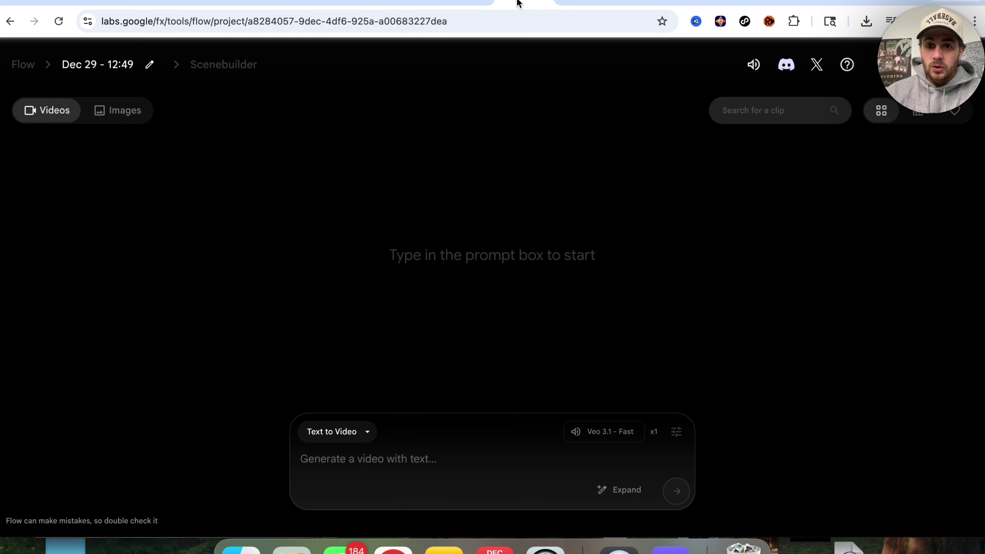
left_click(355, 432)
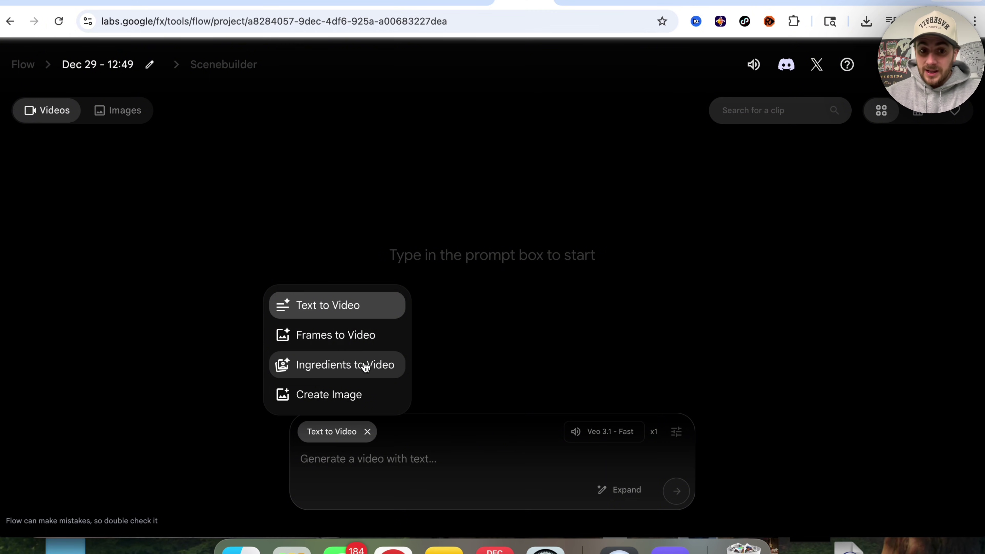
left_click(353, 393)
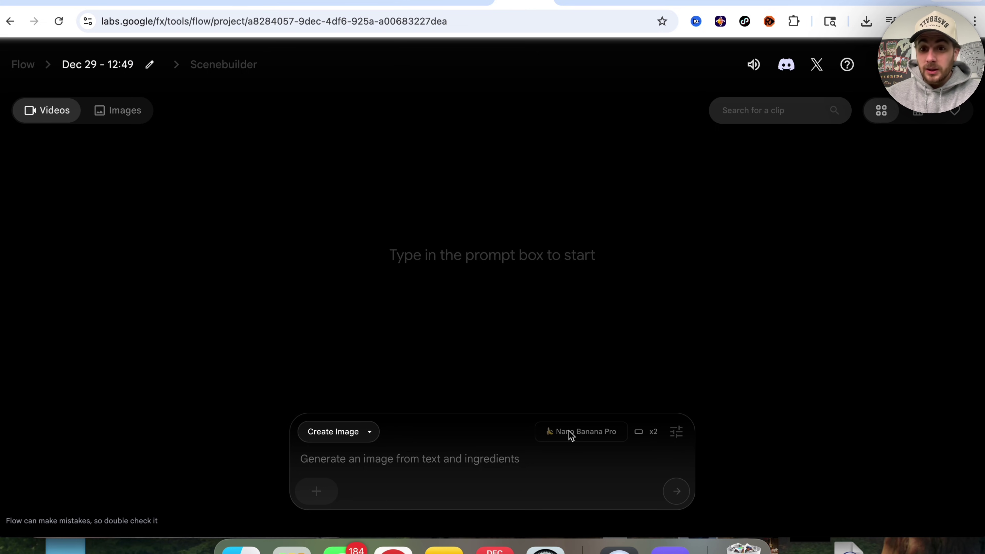
left_click(369, 432)
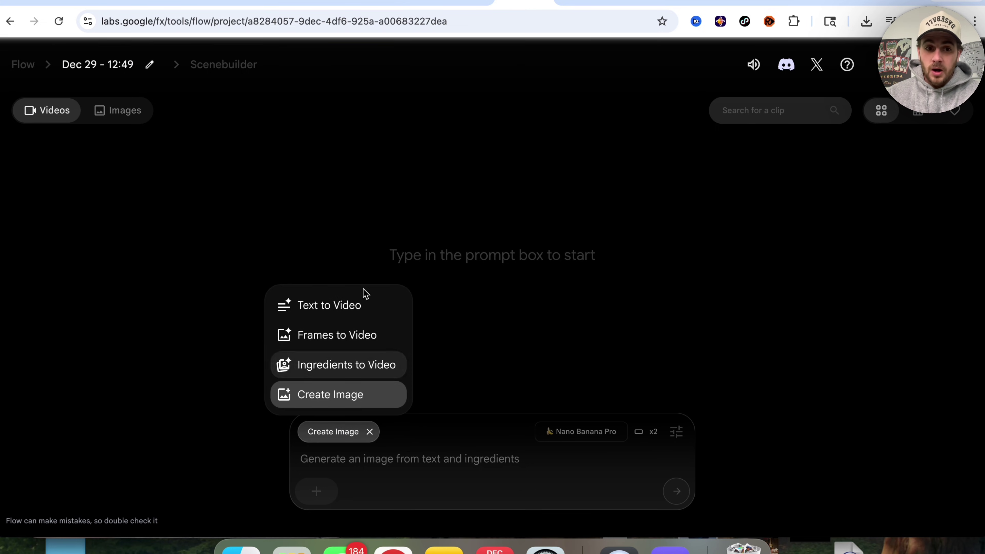
left_click(351, 311)
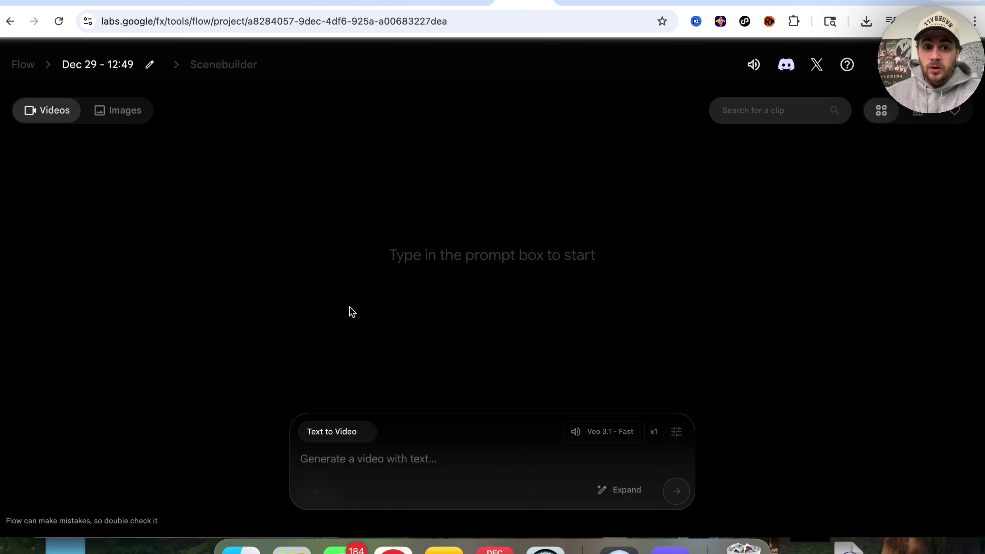
- Generate images in Create Image mode from the prompt "Bright yellow ferrari roma"
left_click(361, 434)
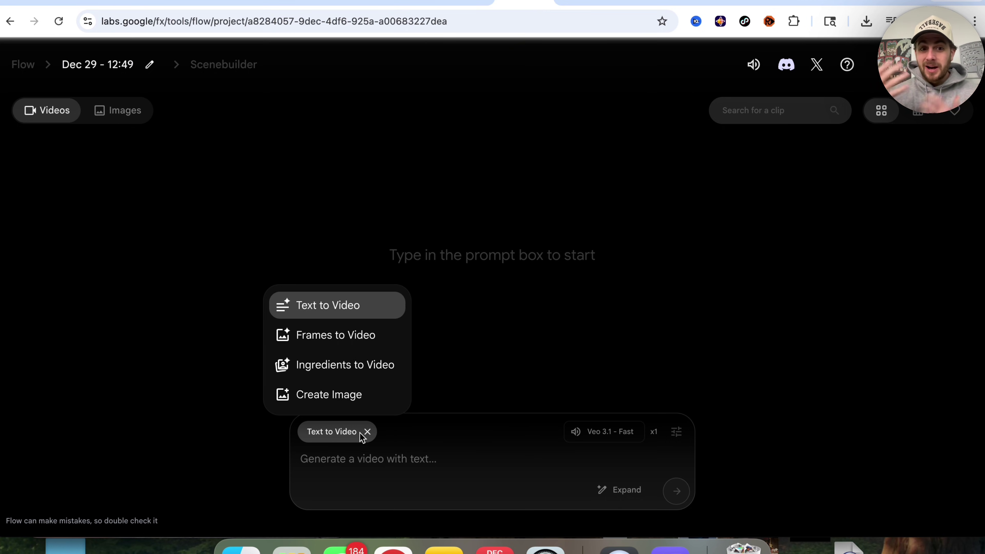
left_click(329, 396)
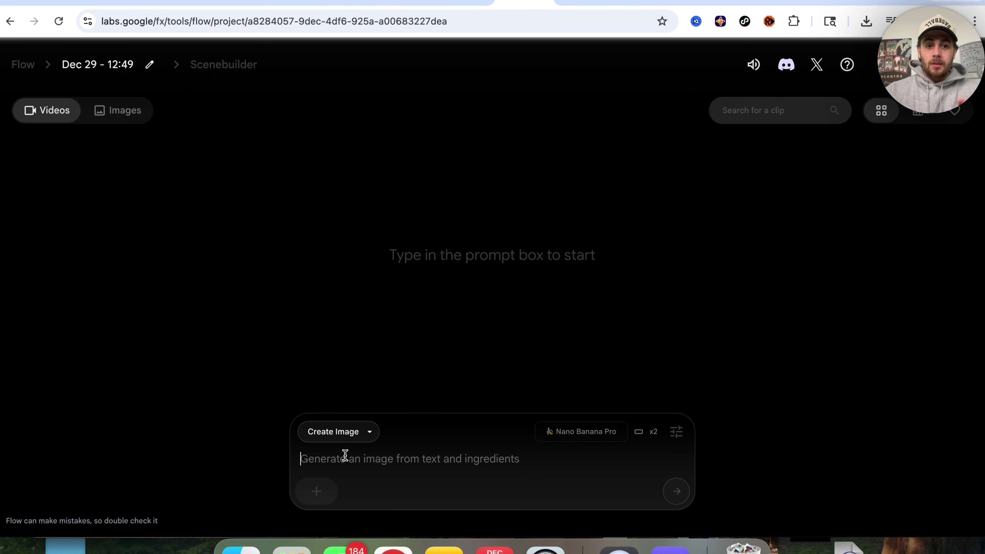
type("Bright")
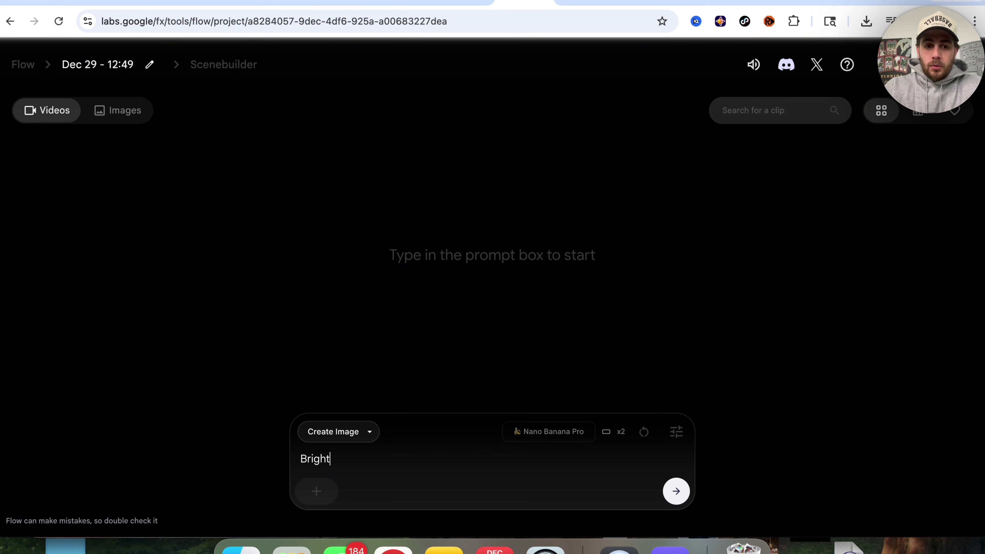
type(" yellow ferrari rom")
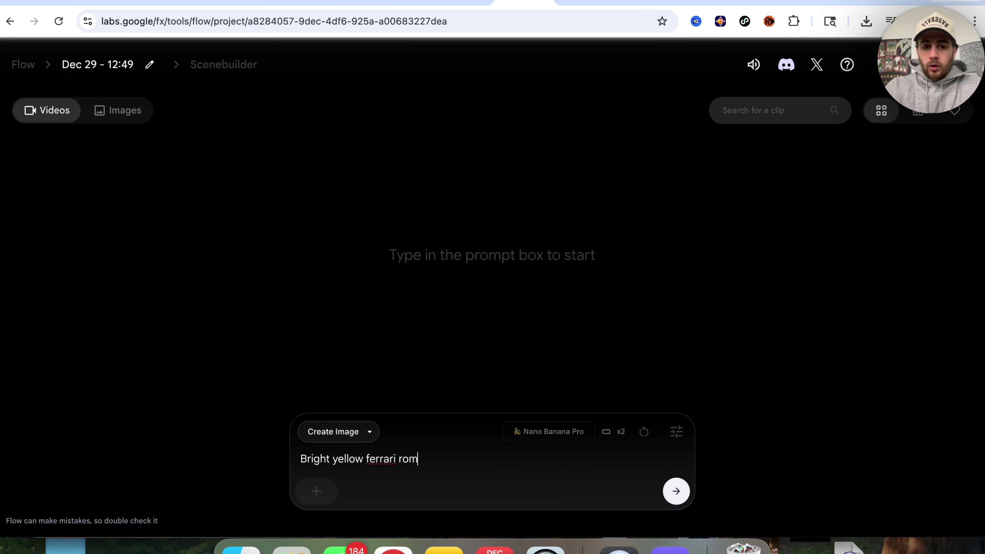
type("a")
key("Return")
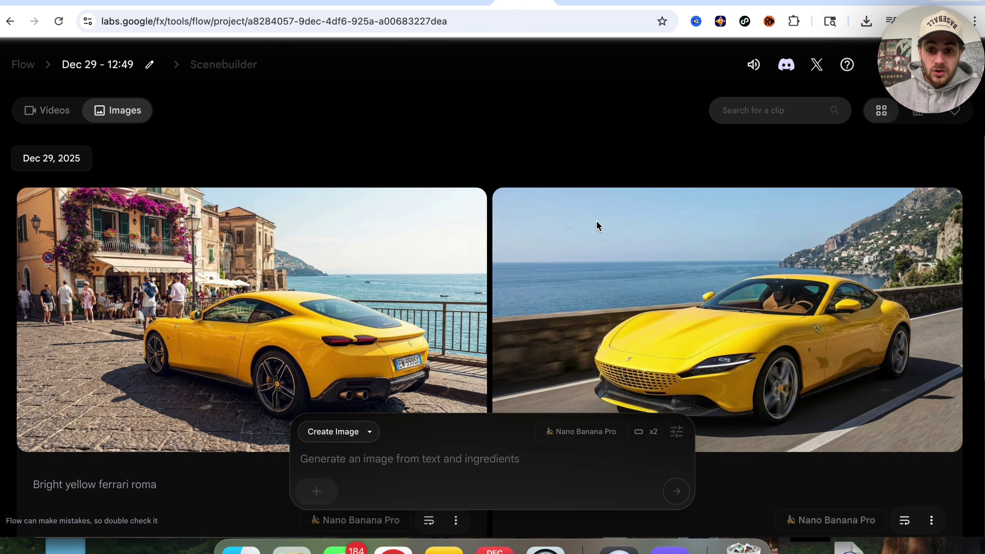
- Generate an Ingredients to Video clip using the coastal-road car image and the prompt "Make this ferrari driving down the highway"
mouse_move(806, 299)
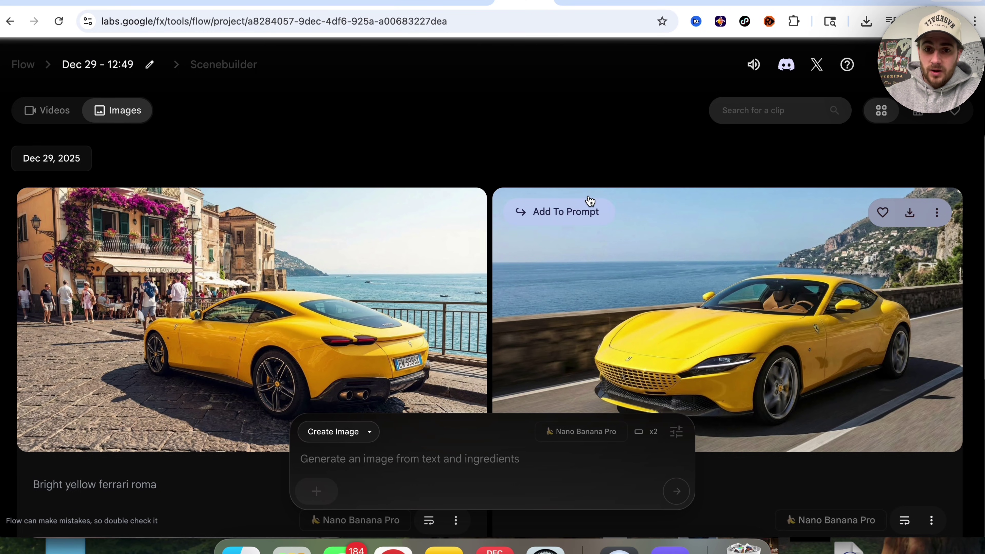
left_click(582, 218)
left_click(353, 433)
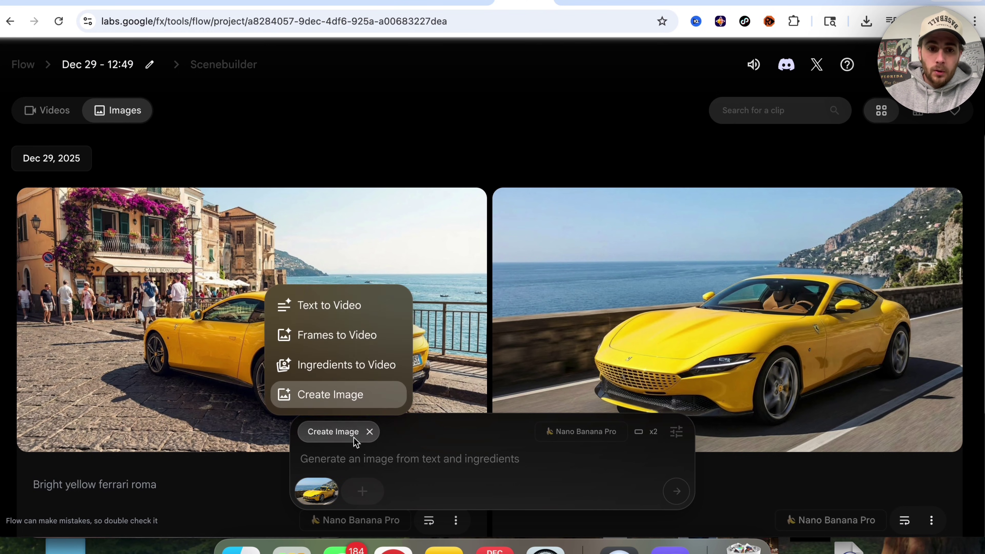
left_click(358, 368)
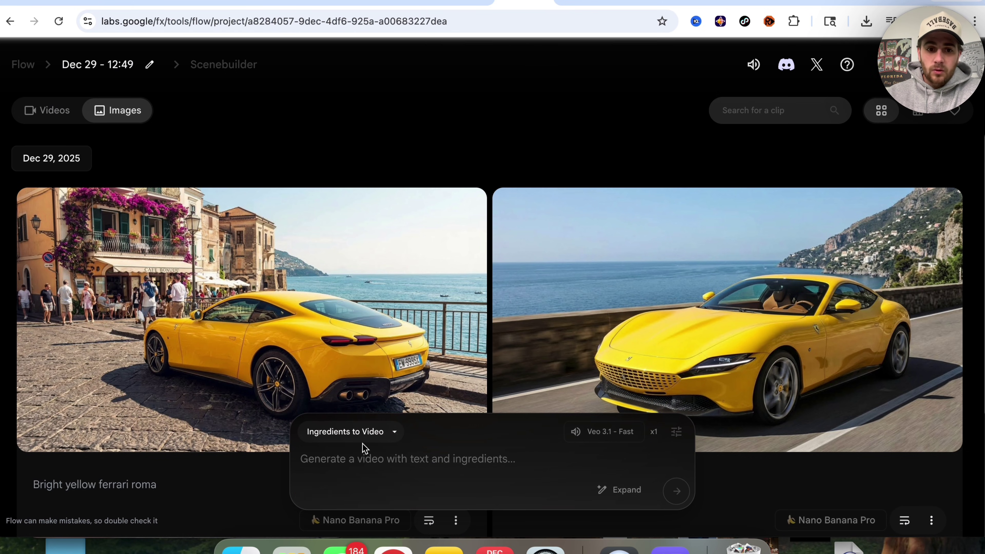
left_click(345, 465)
type("Make this ferrari driving down the highway")
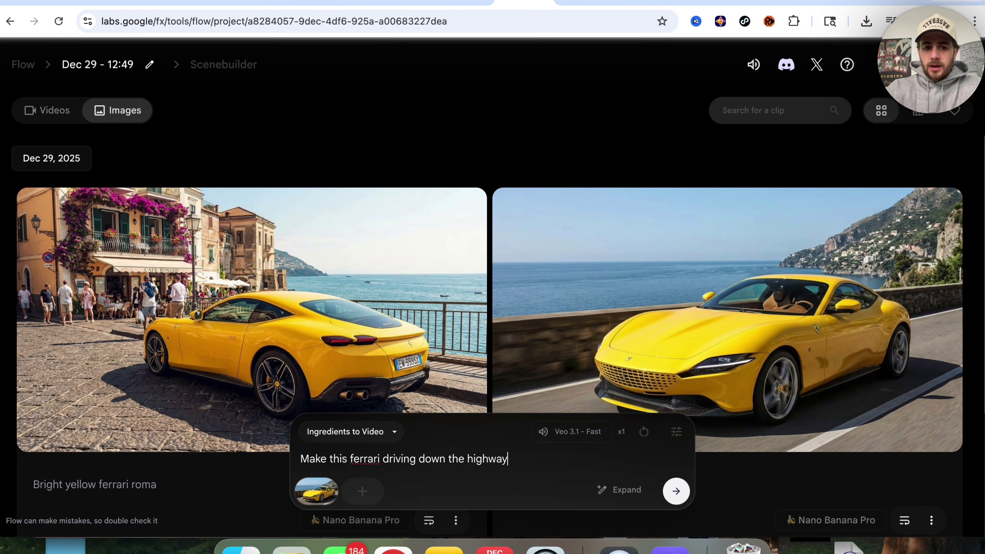
key("Return")
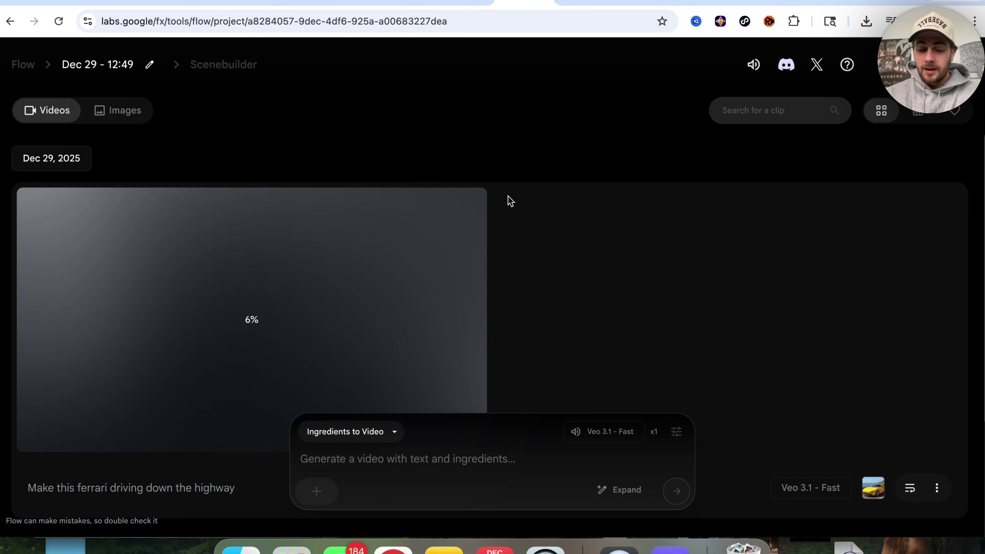
- Revisit the generated images, then view the finished Ferrari video full screen with the sound volume raised
left_click(111, 116)
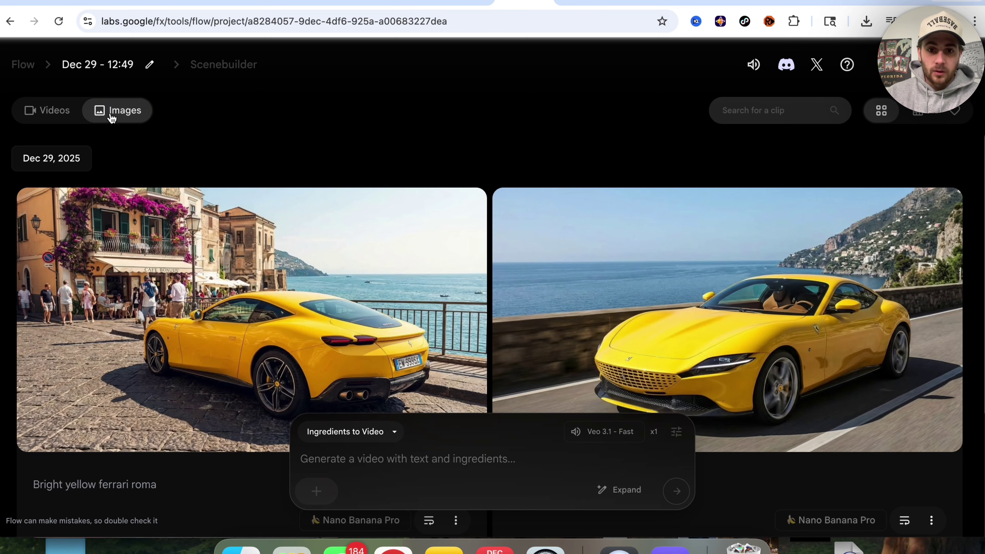
left_click(62, 122)
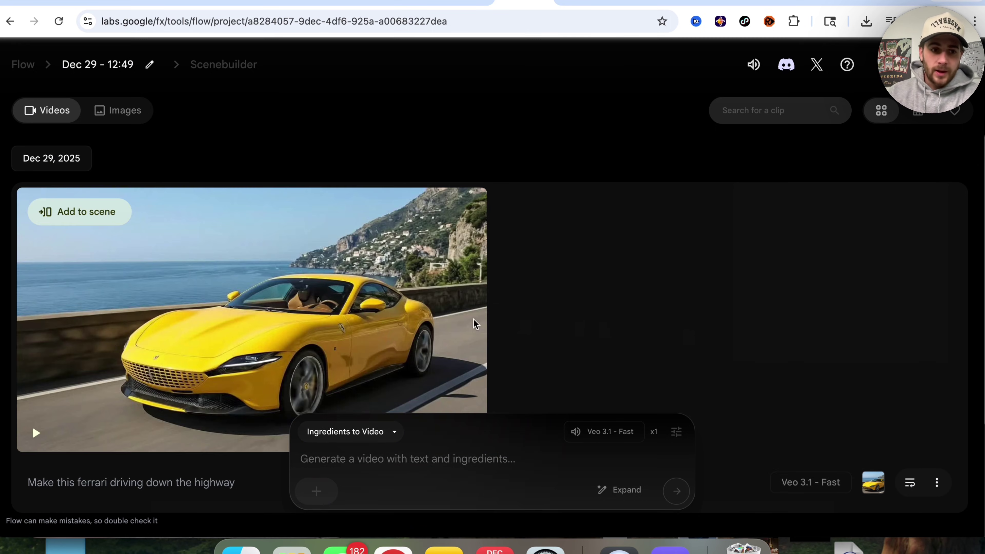
key("XF86AudioRaiseVolume")
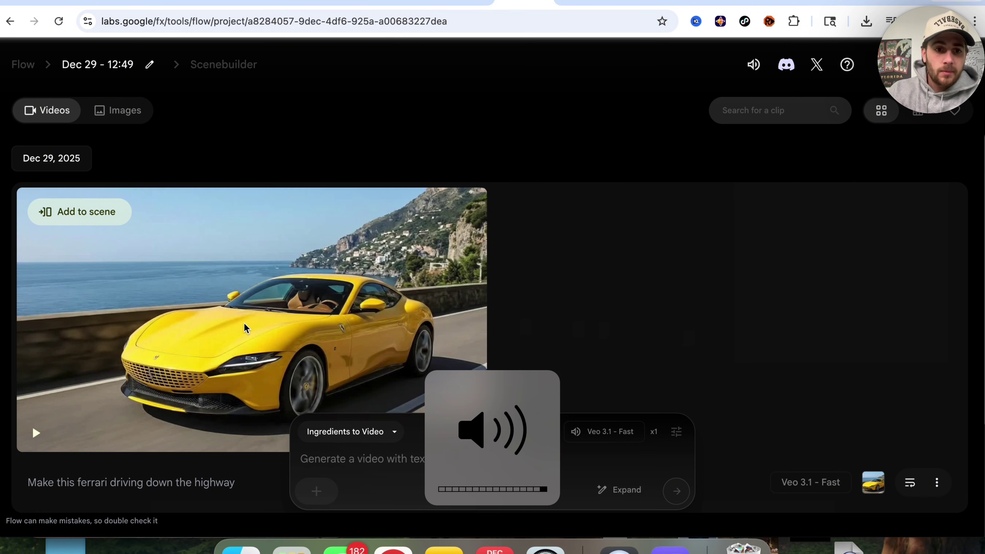
mouse_move(34, 431)
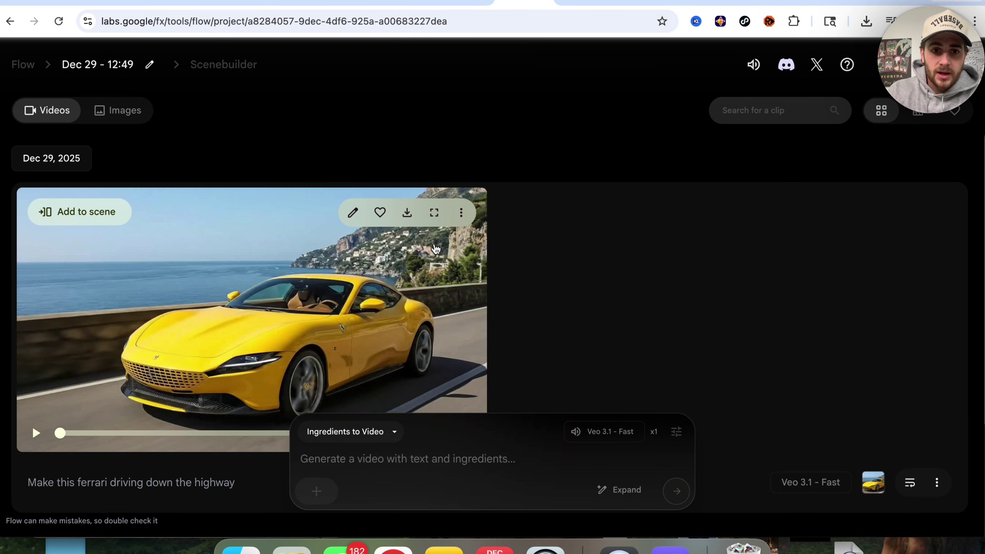
left_click(435, 211)
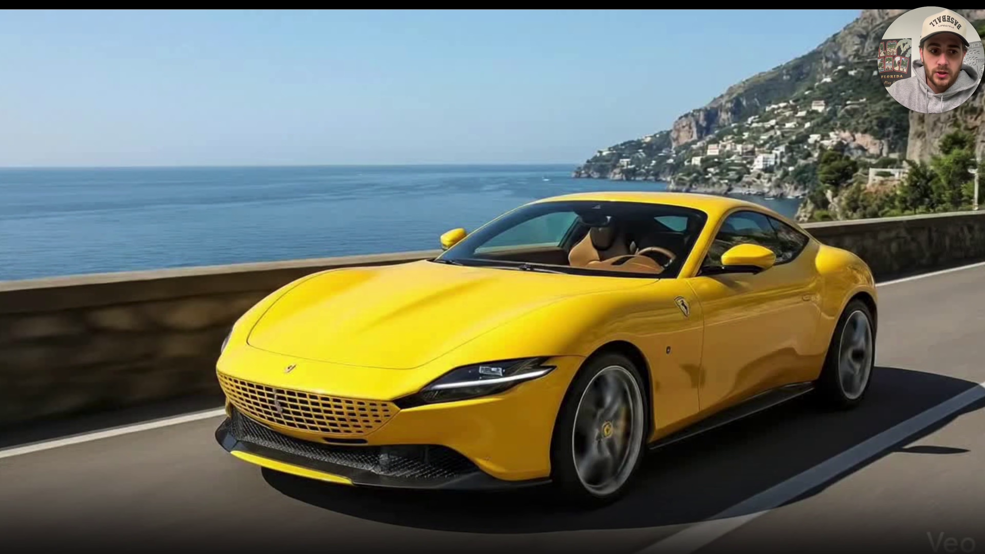